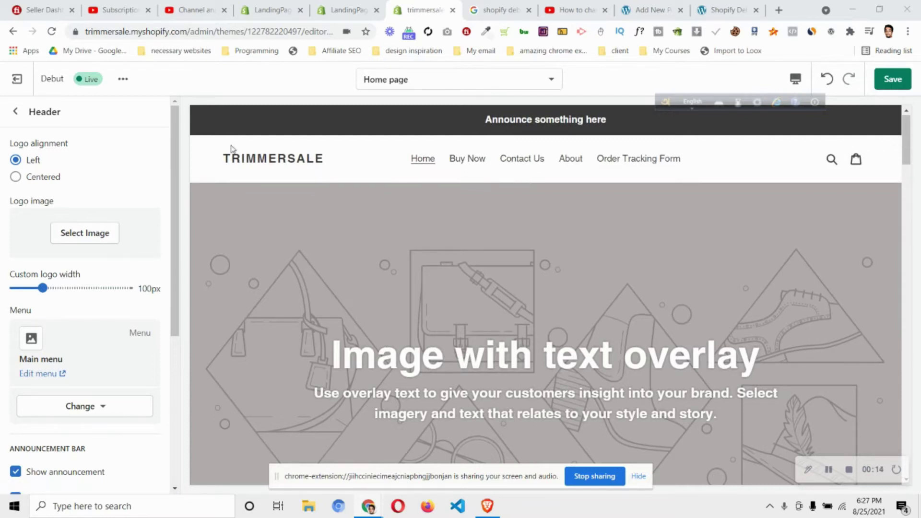
# Reopen the Header section from the section list and scroll down to its announcement bar settings.
pyautogui.click(16, 111)
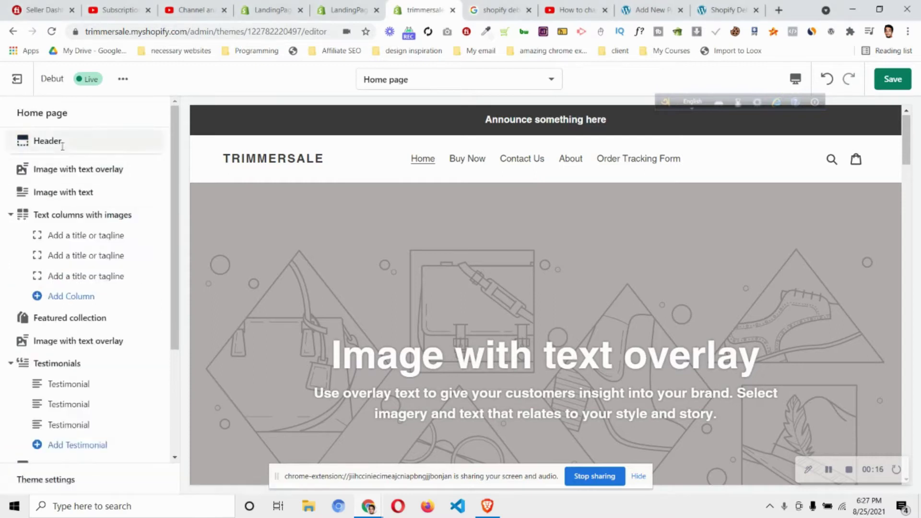
pyautogui.click(61, 143)
pyautogui.scroll(-5, 99, 288)
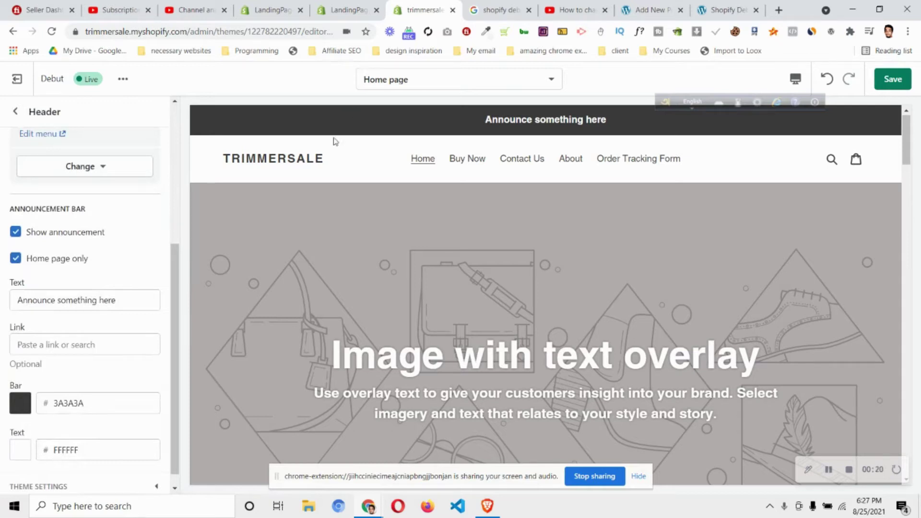
pyautogui.scroll(-1, 56, 351)
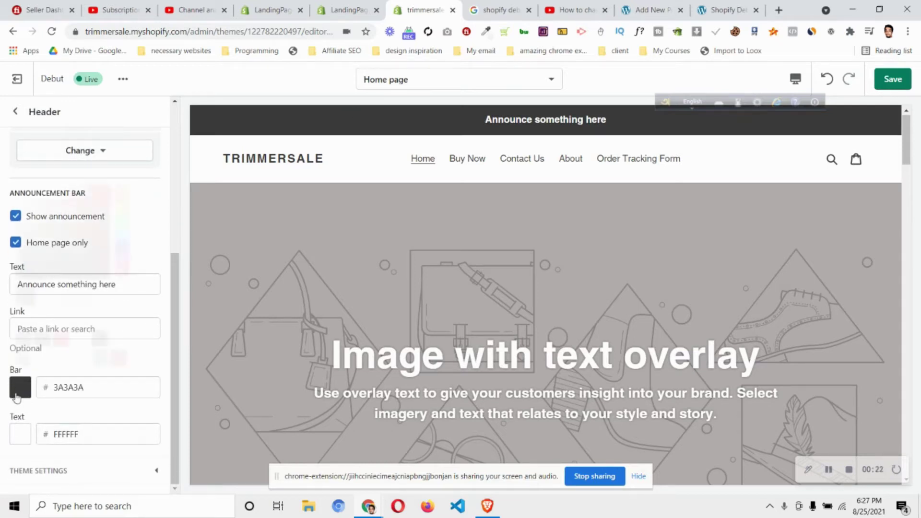
# Set the announcement bar colour to red EA0606 and its text colour to white.
pyautogui.click(20, 387)
pyautogui.click(60, 338)
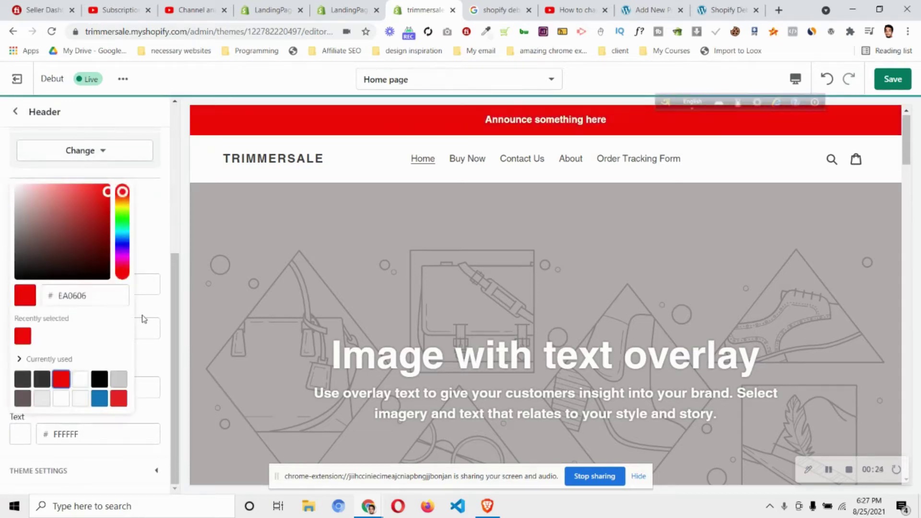
pyautogui.click(2, 409)
pyautogui.click(17, 435)
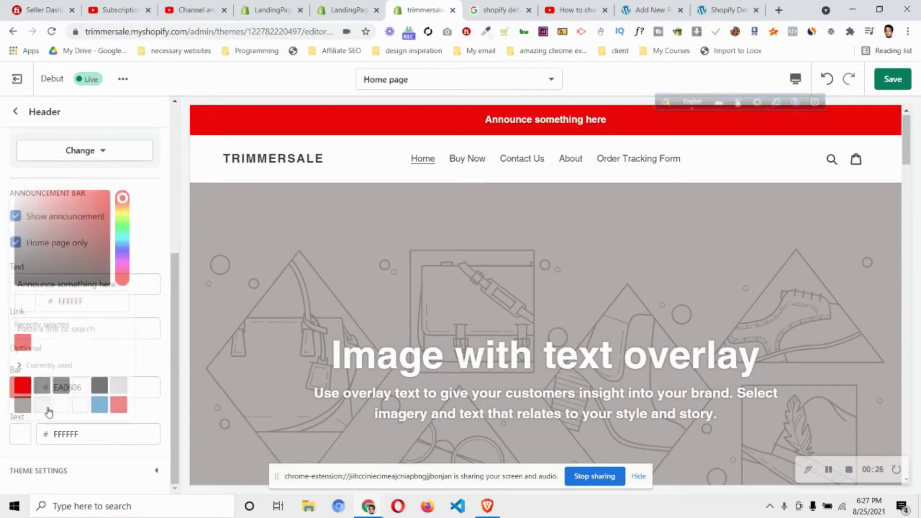
pyautogui.click(103, 386)
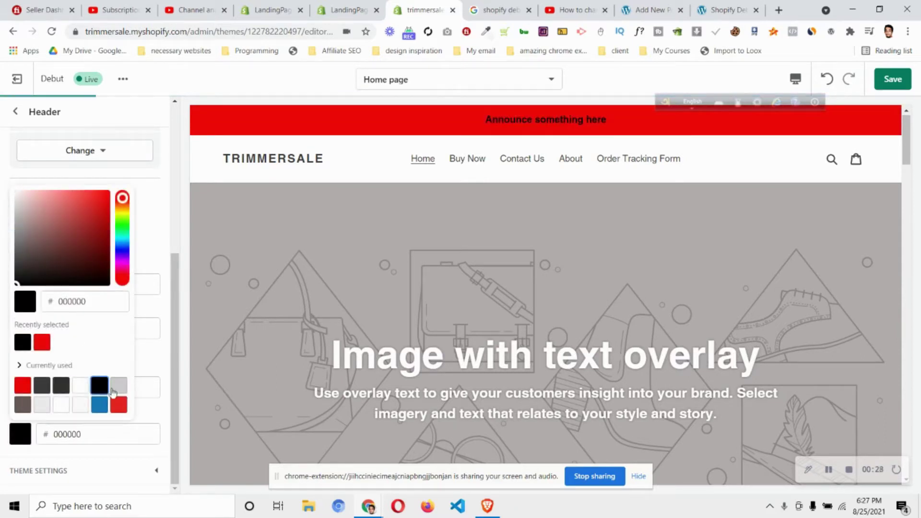
pyautogui.click(61, 405)
pyautogui.click(154, 314)
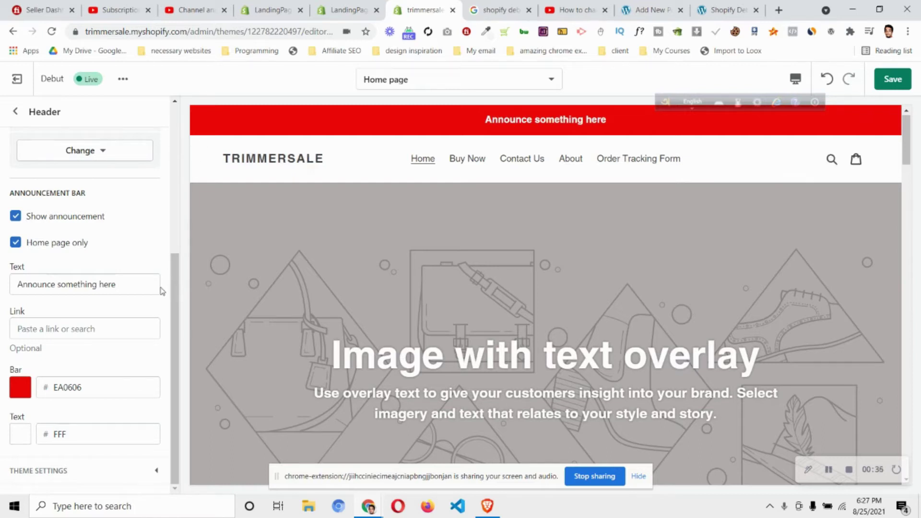
pyautogui.scroll(4, 103, 326)
pyautogui.scroll(-4, 99, 348)
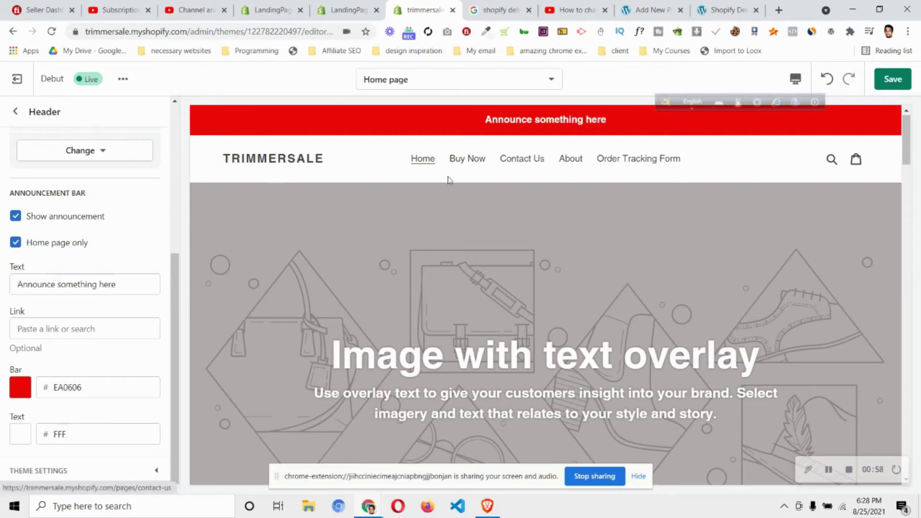
# Switch to the LandingPageKing store's theme editor and preview the page at Desktop width.
pyautogui.click(342, 10)
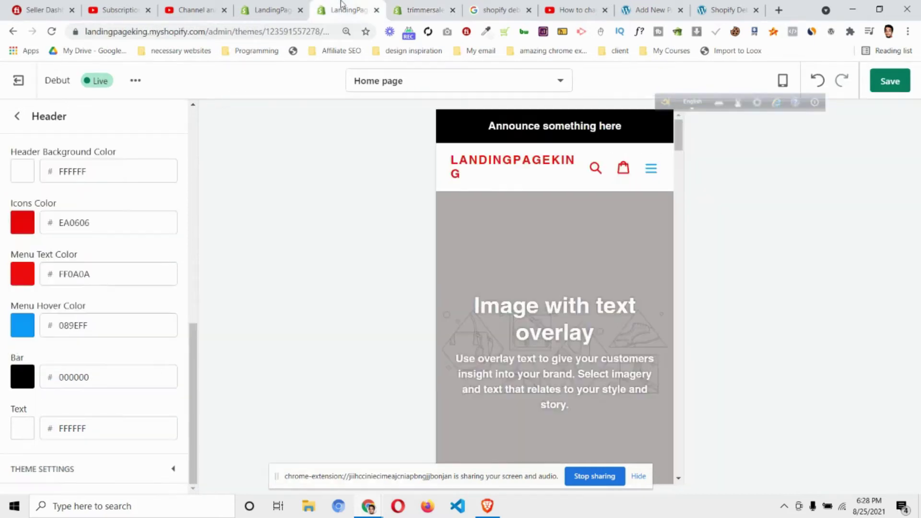
pyautogui.click(782, 80)
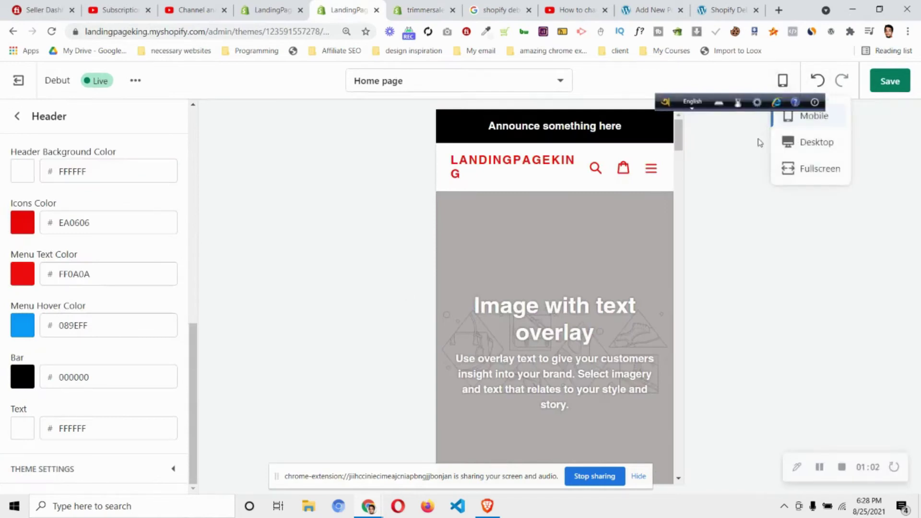
pyautogui.click(805, 142)
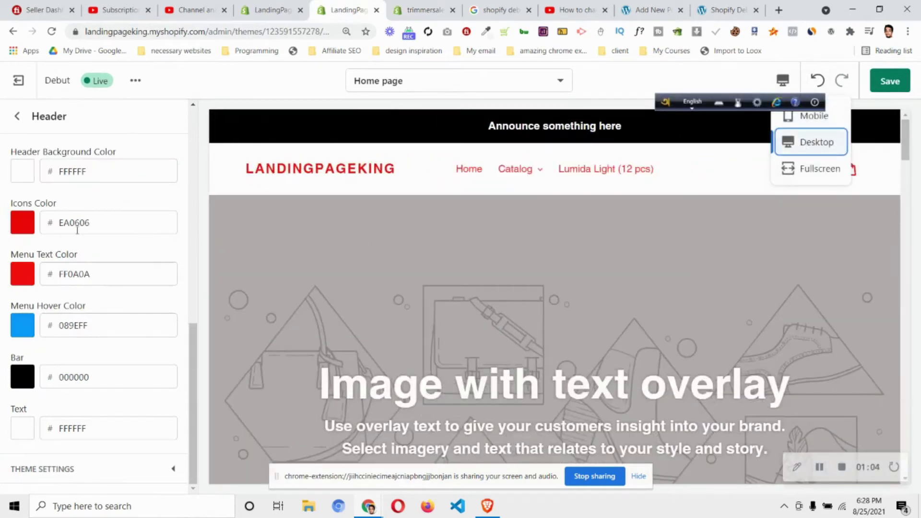
pyautogui.click(782, 79)
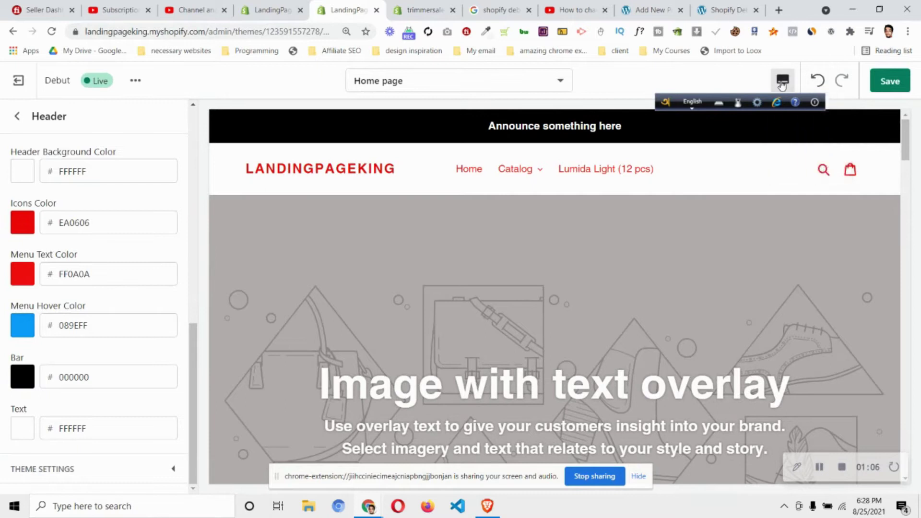
pyautogui.scroll(3, 36, 219)
pyautogui.scroll(-3, 36, 219)
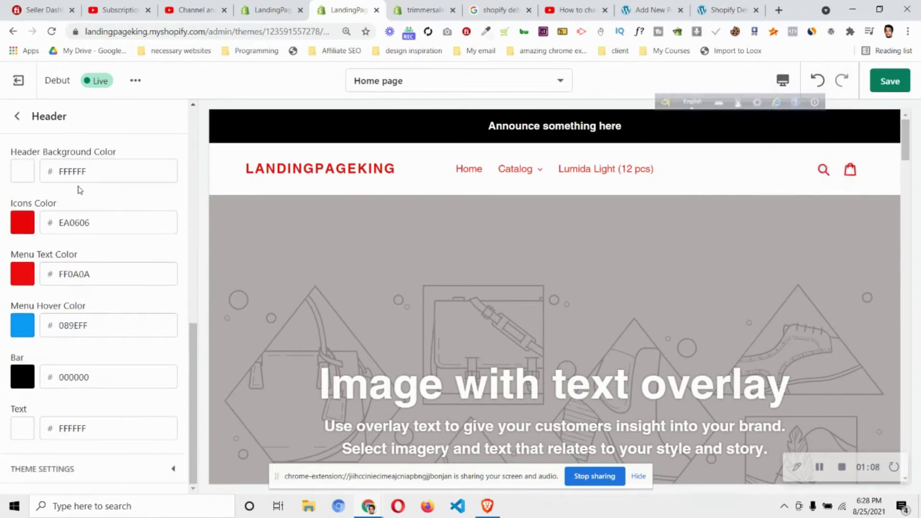
# Reopen the Header section and scroll to its announcement bar colour fields.
pyautogui.click(23, 128)
pyautogui.click(107, 151)
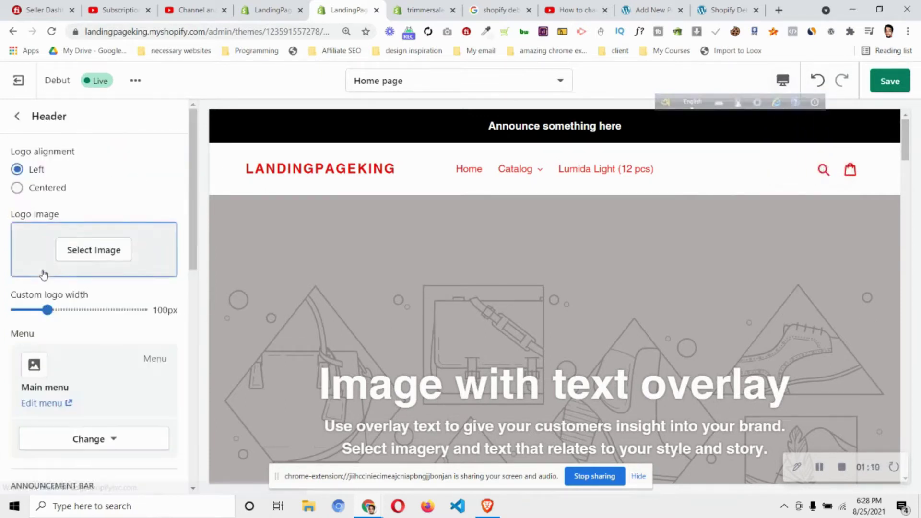
pyautogui.scroll(-5, 41, 277)
pyautogui.scroll(-5, 39, 276)
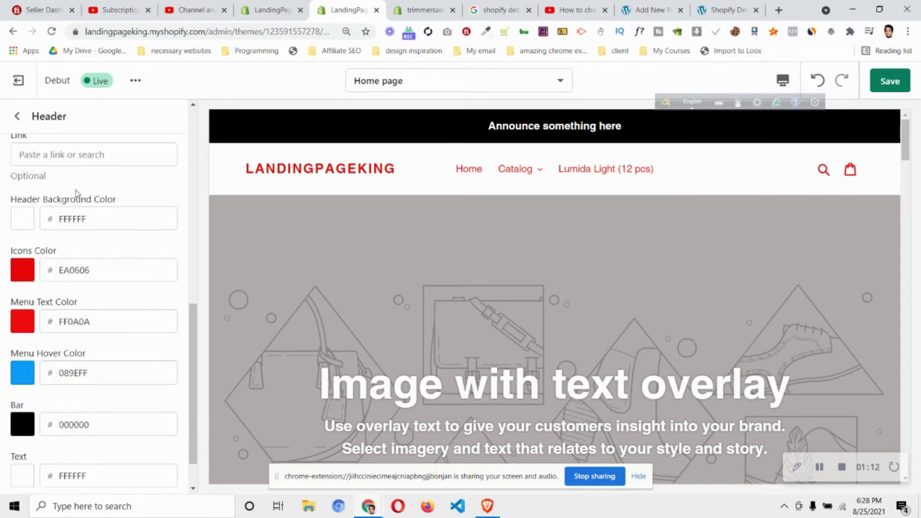
# Set the header background colour to blue 089EFF and the icons and logo colour to black.
pyautogui.click(23, 219)
pyautogui.click(25, 411)
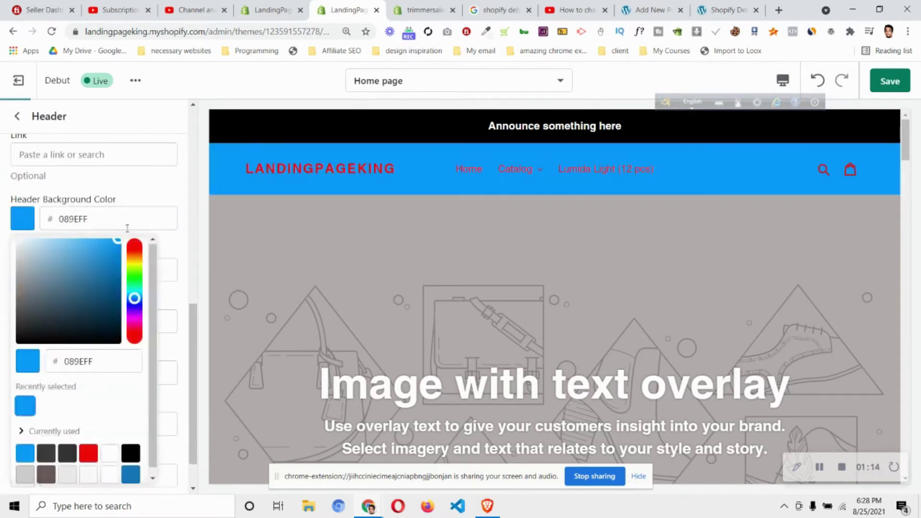
pyautogui.click(138, 193)
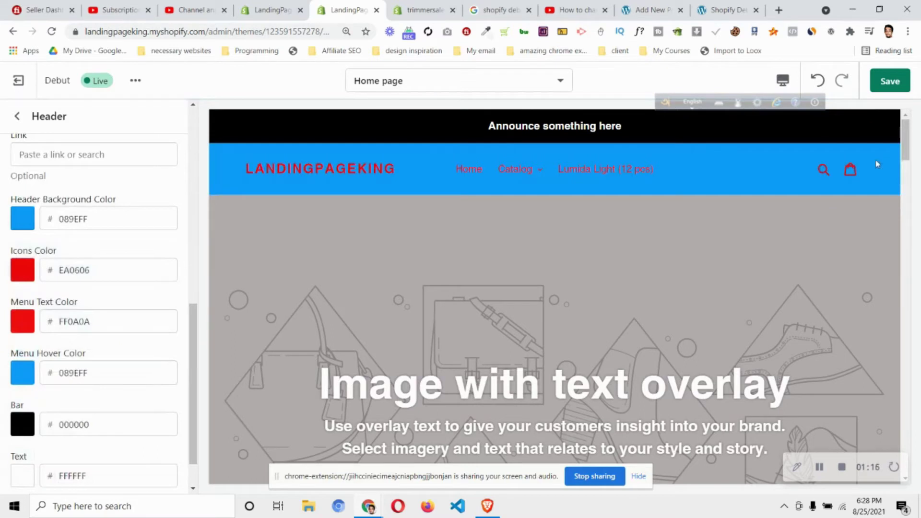
pyautogui.click(23, 269)
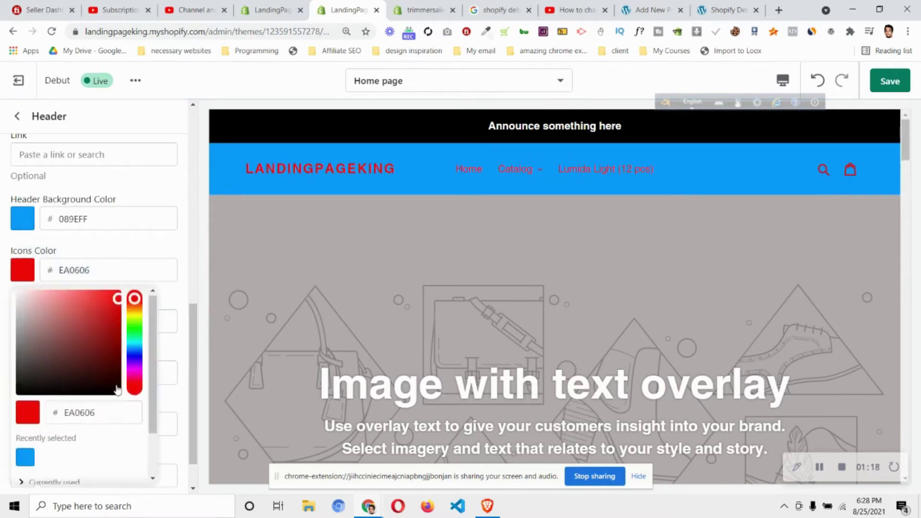
pyautogui.scroll(-2, 135, 472)
pyautogui.click(130, 461)
pyautogui.click(156, 254)
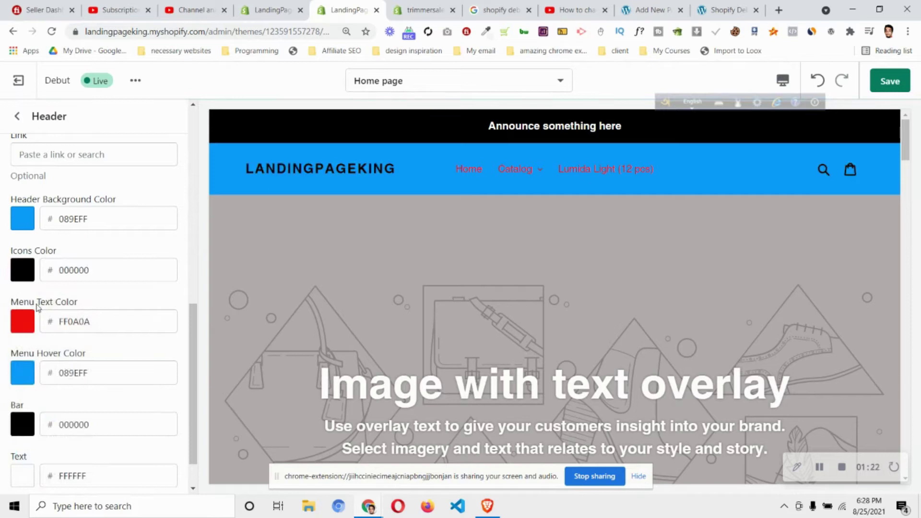
# Set the menu text colour to red DC1919 and the menu hover colour to white.
pyautogui.click(17, 326)
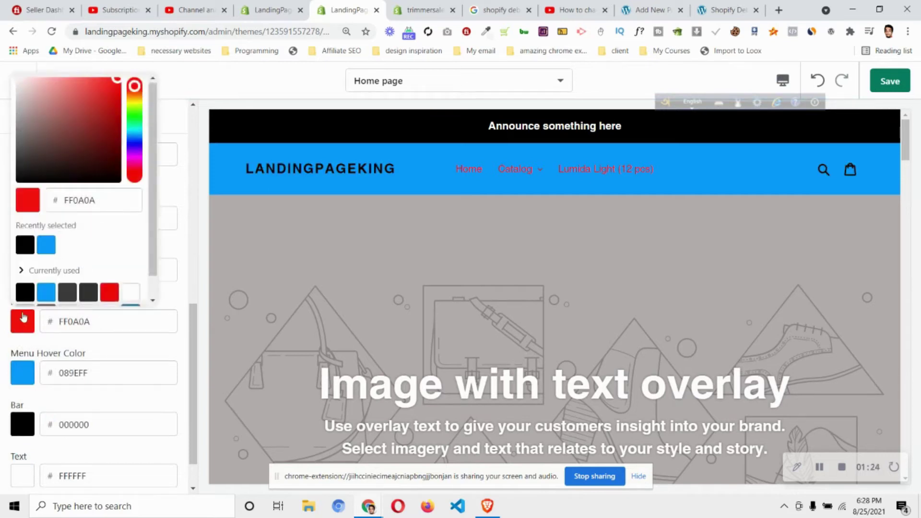
pyautogui.scroll(-1, 96, 268)
pyautogui.click(135, 130)
pyautogui.moveTo(135, 130); pyautogui.dragTo(135, 76)
pyautogui.scroll(1, 83, 133)
pyautogui.moveTo(83, 133); pyautogui.dragTo(106, 136)
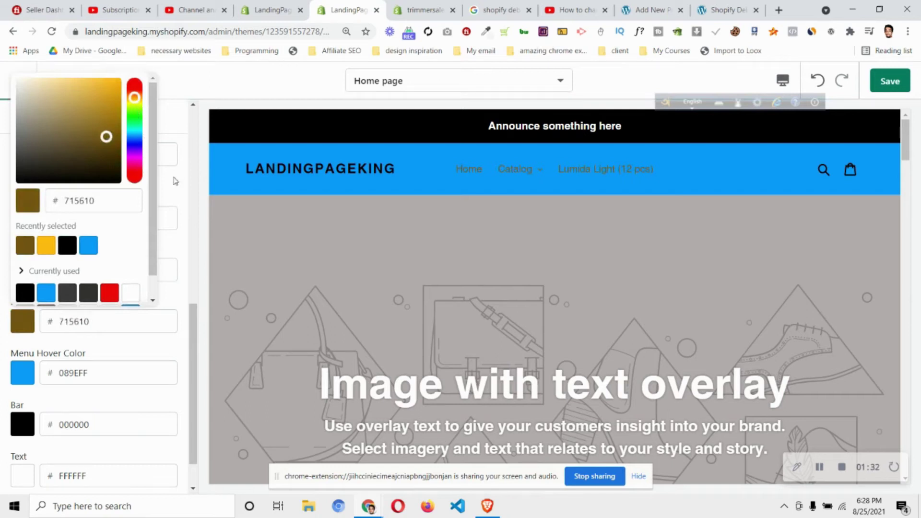
pyautogui.moveTo(135, 98); pyautogui.dragTo(135, 85)
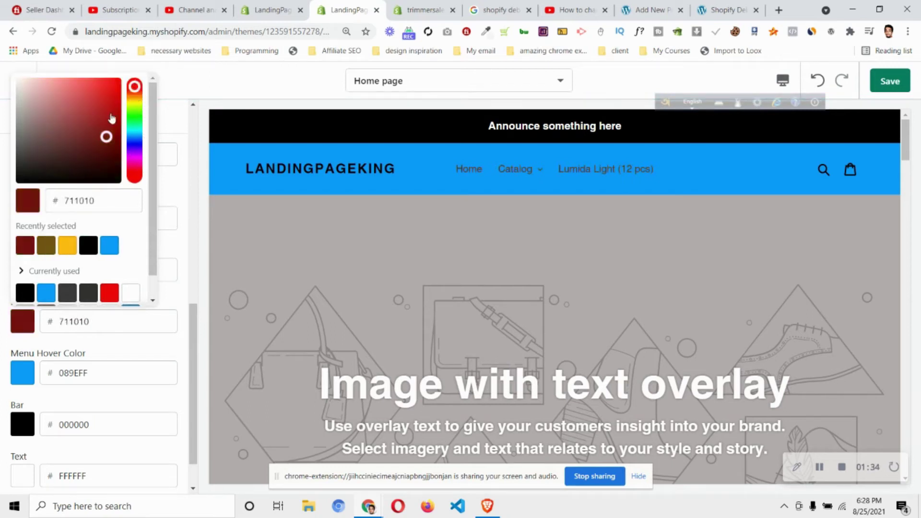
pyautogui.click(109, 93)
pyautogui.click(169, 198)
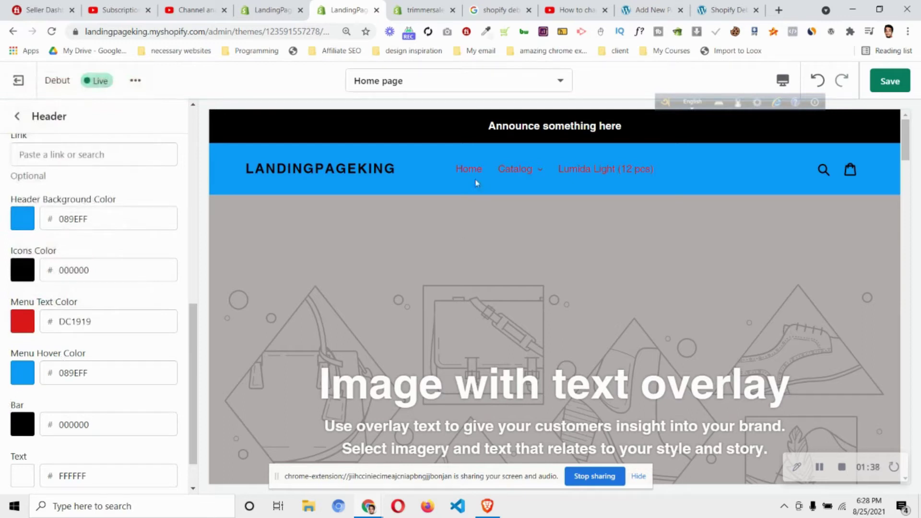
pyautogui.click(20, 374)
pyautogui.click(130, 341)
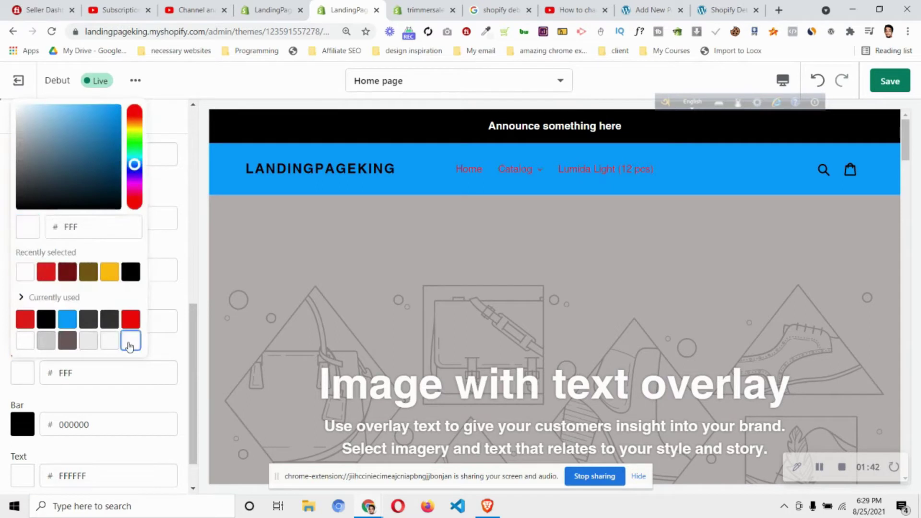
pyautogui.click(185, 260)
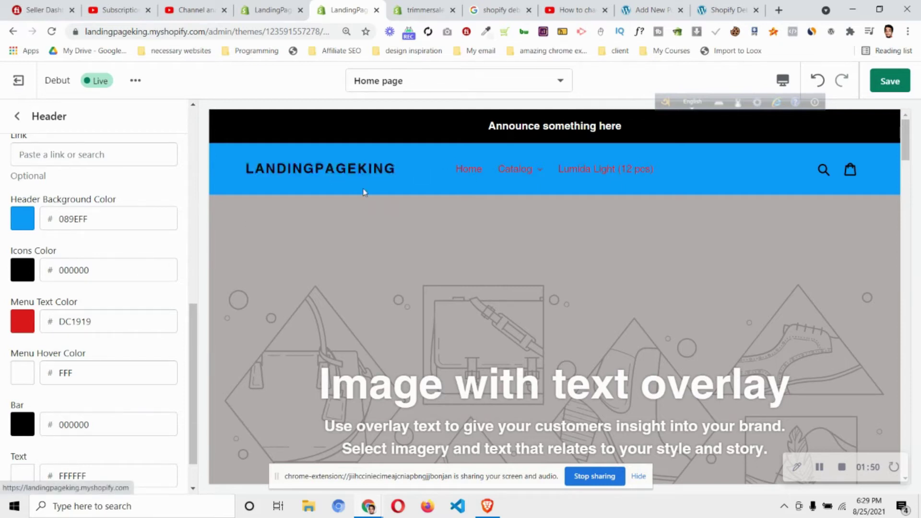
# Set the PageFly image as the header logo with a width of 145px.
pyautogui.scroll(6, 80, 264)
pyautogui.scroll(3, 80, 264)
pyautogui.click(89, 242)
pyautogui.click(48, 398)
pyautogui.click(177, 475)
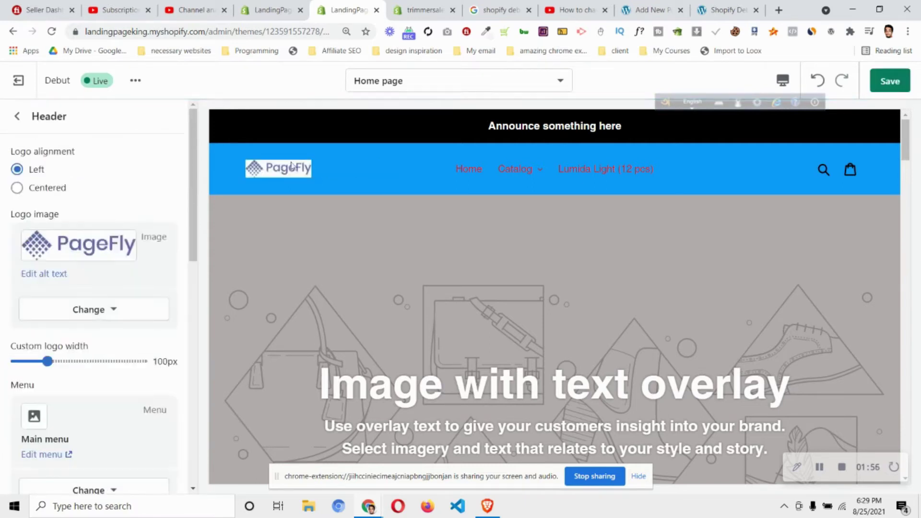
pyautogui.click(84, 360)
pyautogui.click(76, 361)
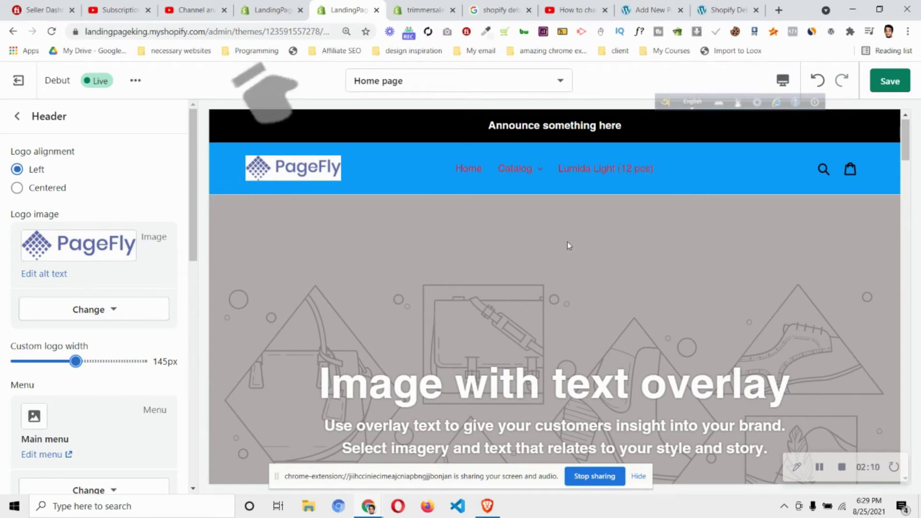
# Review the Debut header colour code in the WordPress post, then return to the theme editor.
pyautogui.hotkey('ctrl', '9')
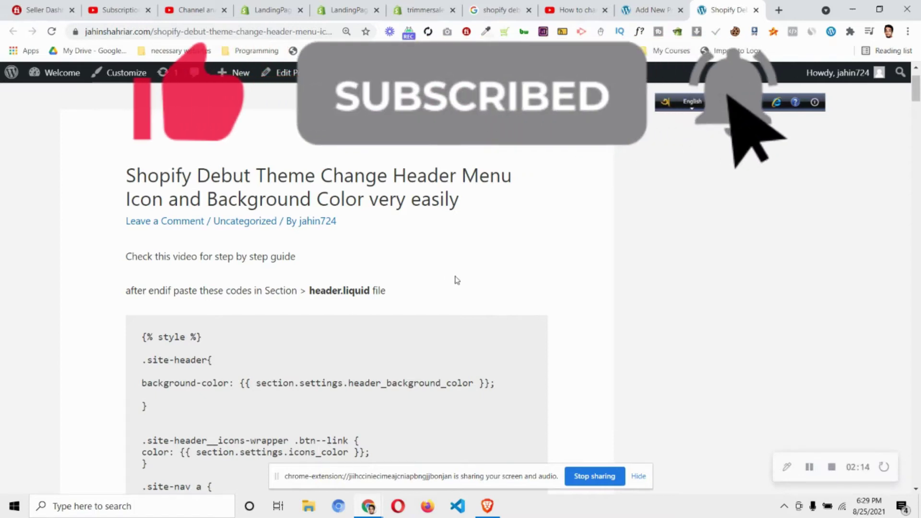
pyautogui.scroll(-2, 457, 280)
pyautogui.scroll(-6, 261, 323)
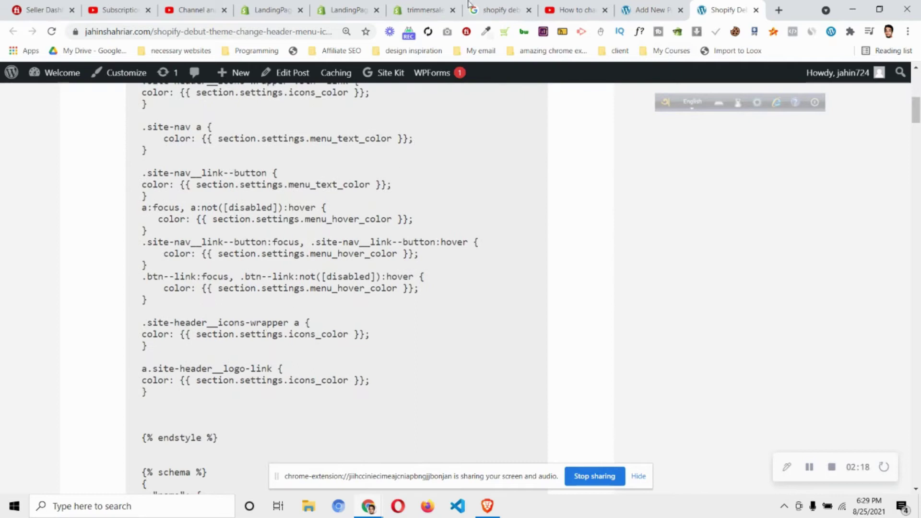
pyautogui.click(452, 5)
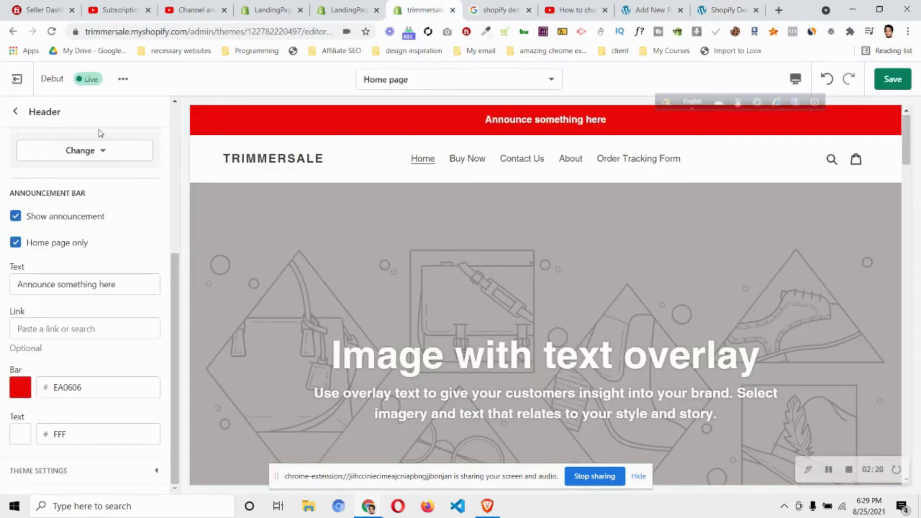
# Open the Shopify admin in a new tab and go to the Themes page.
pyautogui.rightClick(32, 79)
pyautogui.click(62, 89)
pyautogui.moveTo(428, 4); pyautogui.dragTo(406, 6)
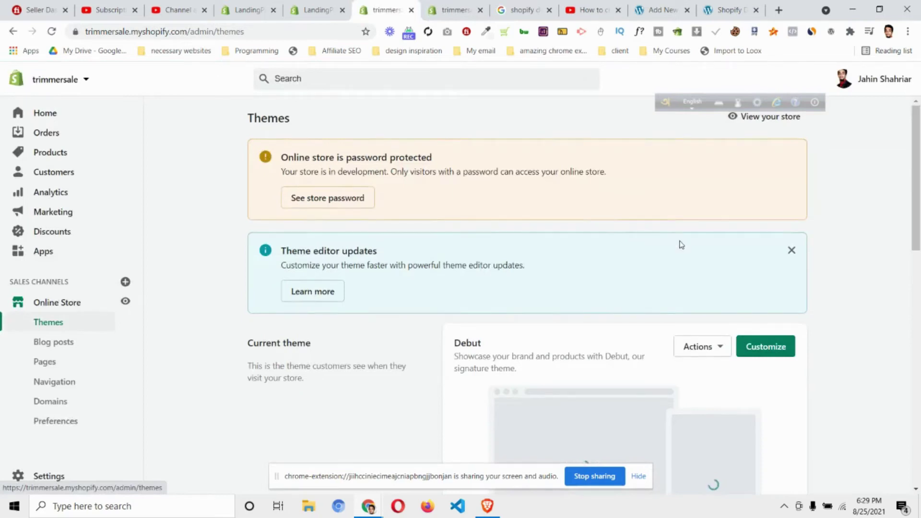
pyautogui.scroll(-3, 682, 245)
# Duplicate the current Debut theme from its Actions menu as a backup.
pyautogui.click(705, 229)
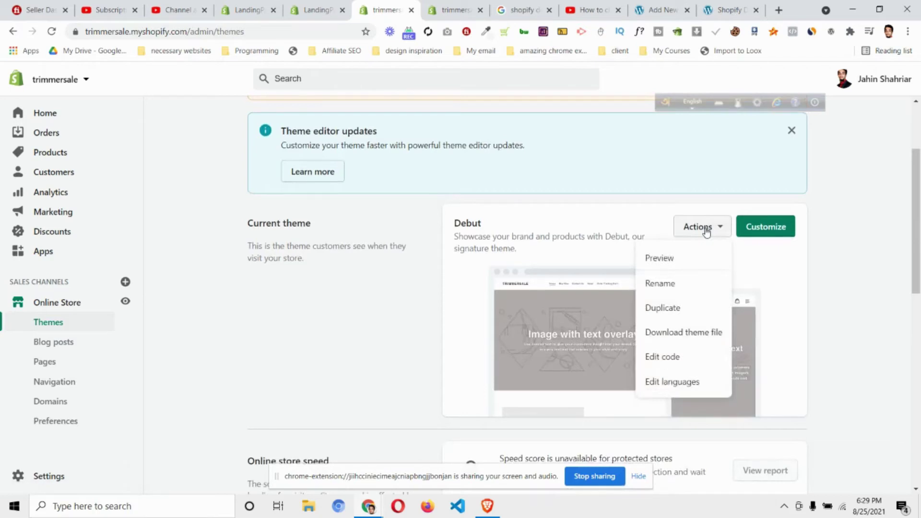
pyautogui.click(694, 311)
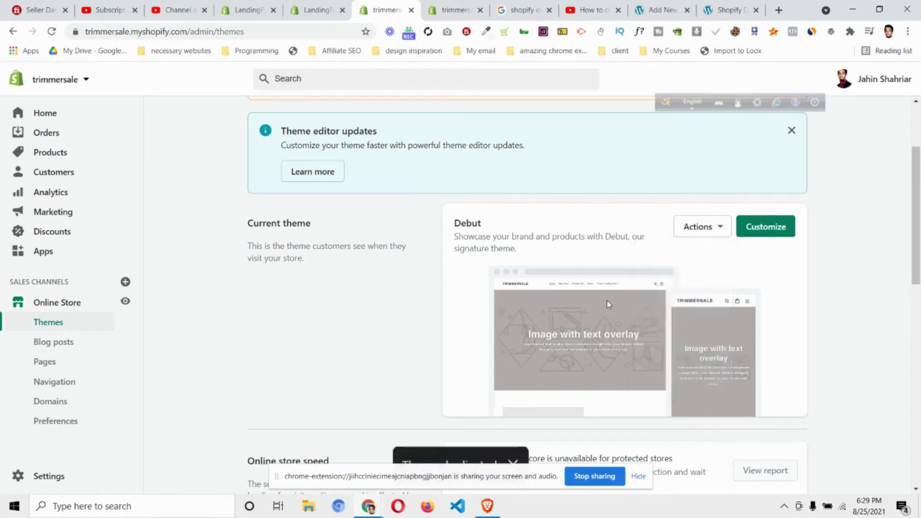
pyautogui.scroll(-7, 753, 282)
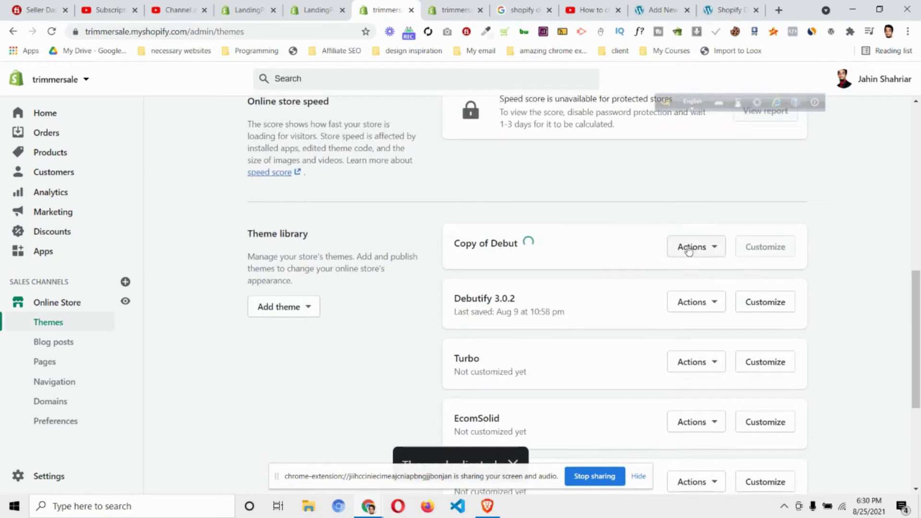
pyautogui.scroll(5, 647, 243)
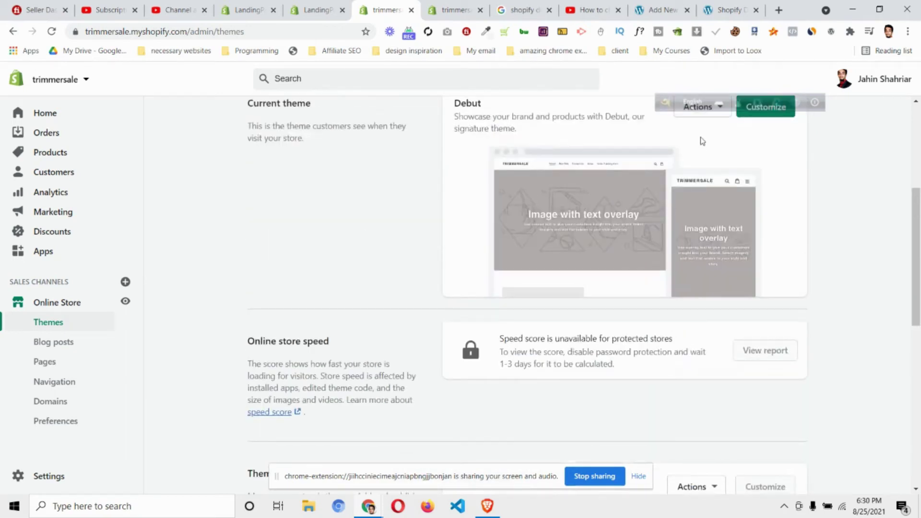
pyautogui.scroll(1, 703, 144)
pyautogui.click(709, 167)
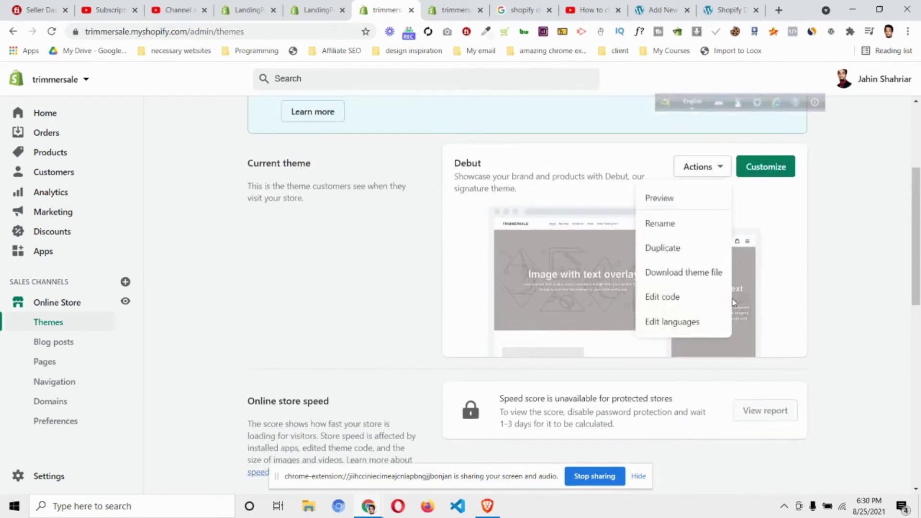
pyautogui.click(819, 230)
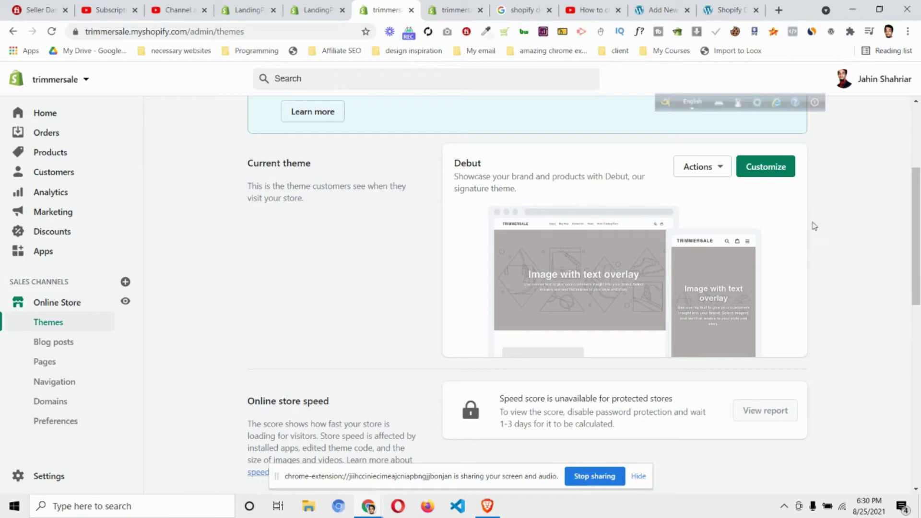
# Open the Debut theme's code editor via Actions > Edit code and load Sections/header.liquid.
pyautogui.click(695, 172)
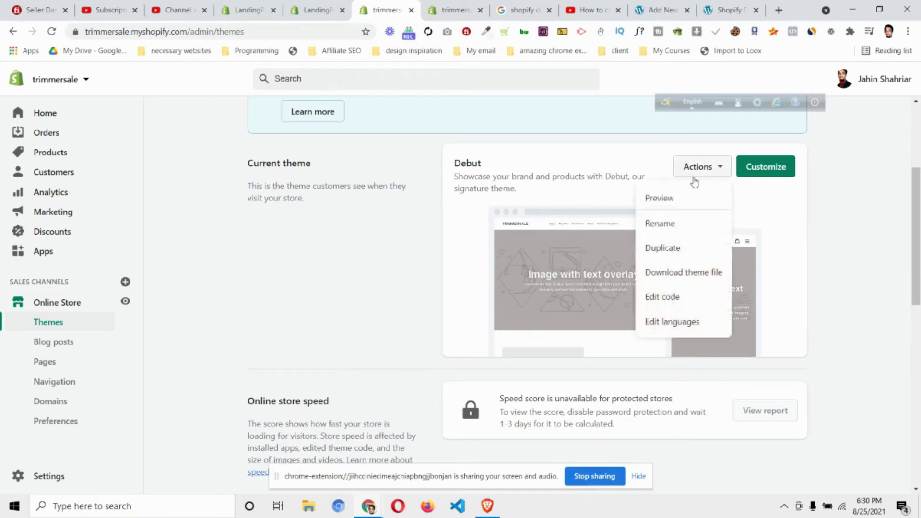
pyautogui.click(698, 301)
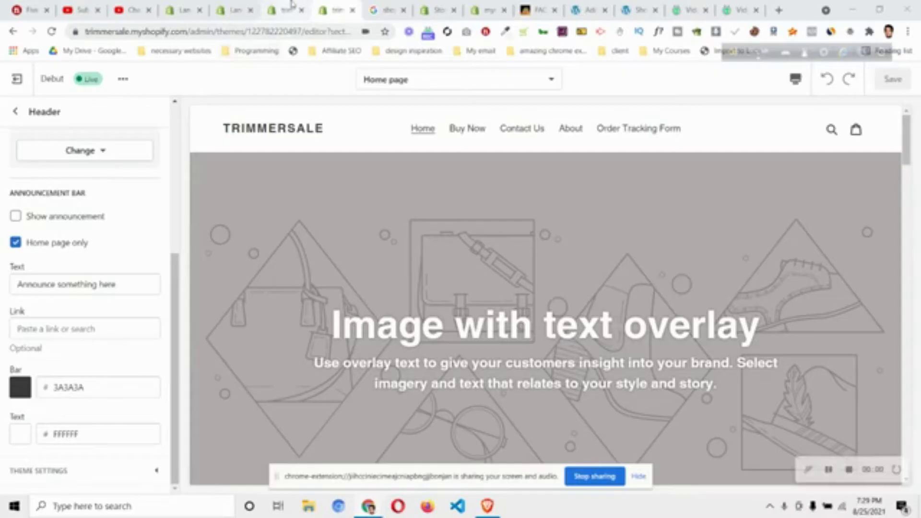
pyautogui.click(288, 6)
pyautogui.scroll(8, 272, 254)
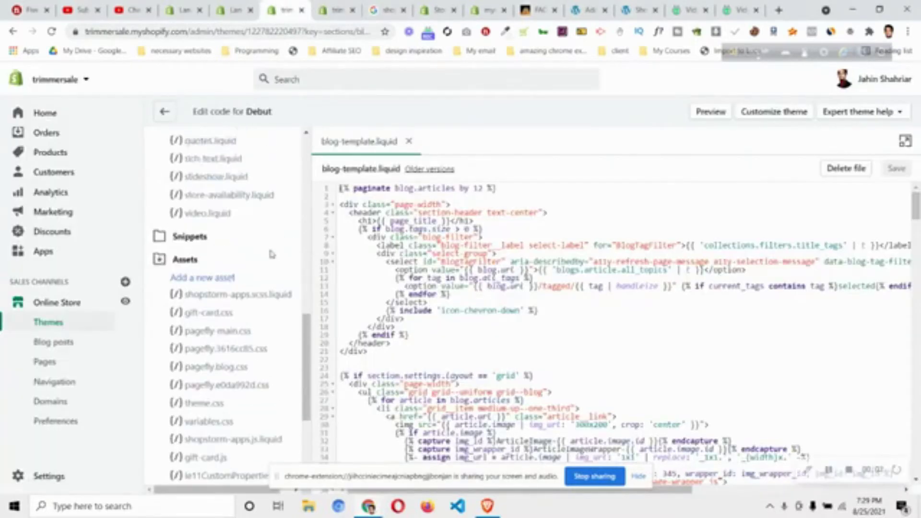
pyautogui.scroll(5, 272, 254)
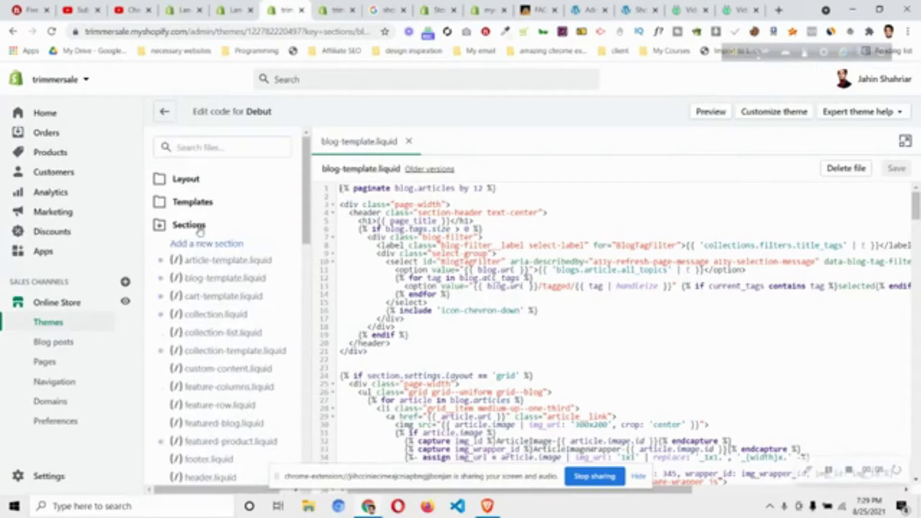
pyautogui.scroll(-4, 223, 302)
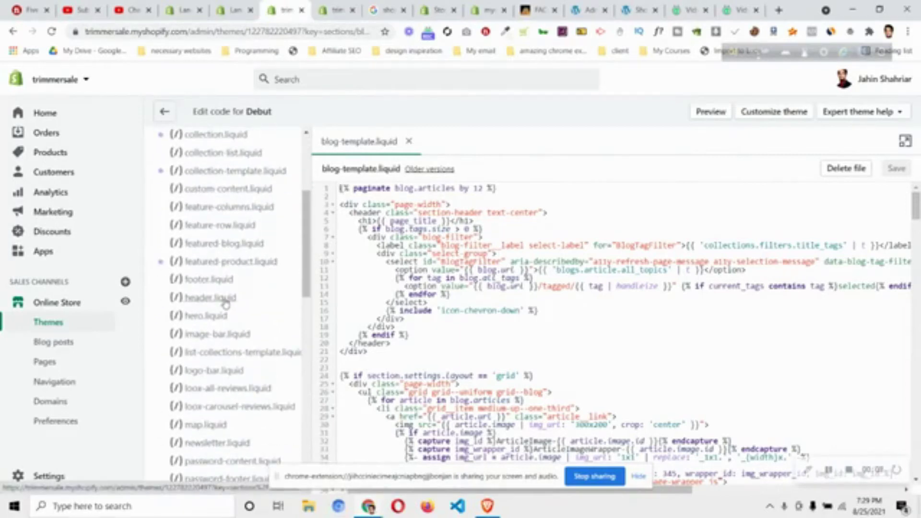
pyautogui.click(223, 301)
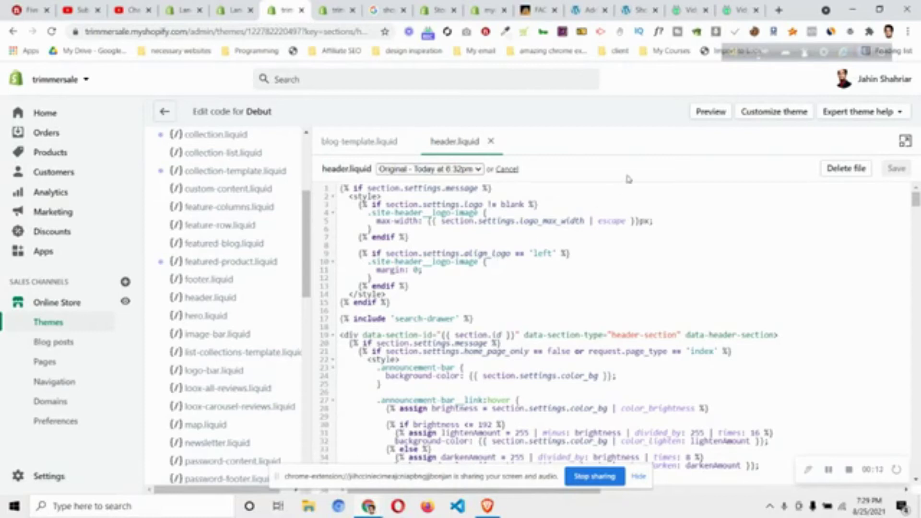
# Copy the blog post's header code from {% style %} through {% endschema %}, then return to header.liquid.
pyautogui.moveTo(626, 7); pyautogui.dragTo(389, 6)
pyautogui.scroll(5, 132, 327)
pyautogui.scroll(-1, 132, 328)
pyautogui.moveTo(143, 338); pyautogui.dragTo(251, 355)
pyautogui.moveTo(255, 488); pyautogui.dragTo(223, 171)
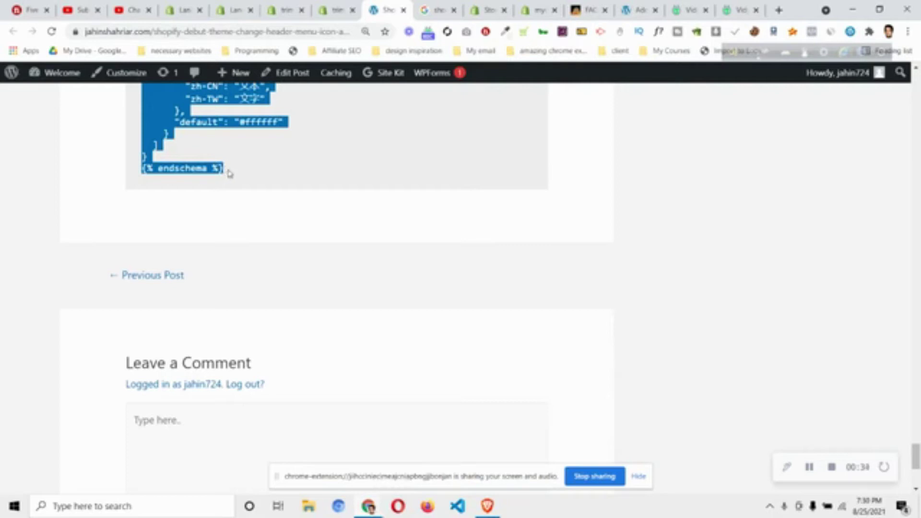
pyautogui.scroll(1, 230, 172)
pyautogui.rightClick(214, 119)
pyautogui.click(230, 129)
pyautogui.click(335, 6)
pyautogui.click(302, 6)
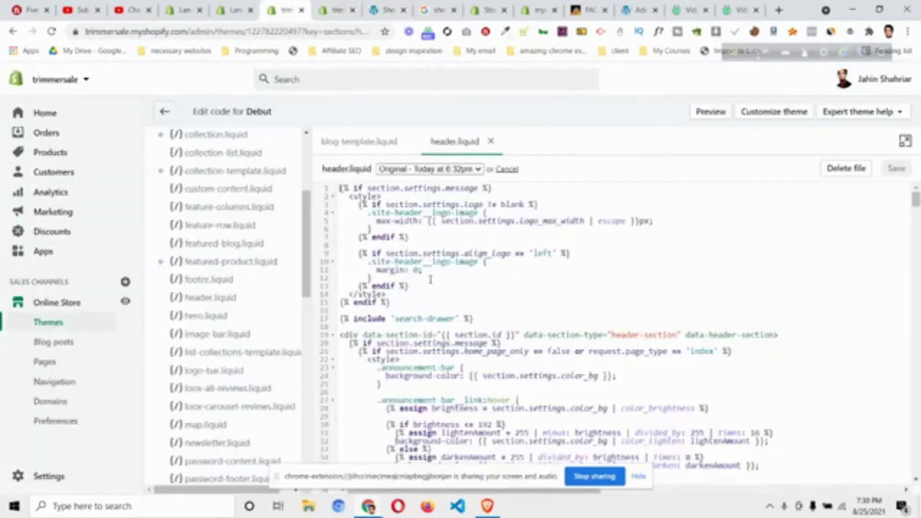
# Insert a blank line after the {% endif %} on line 296 of header.liquid.
pyautogui.scroll(-20, 411, 220)
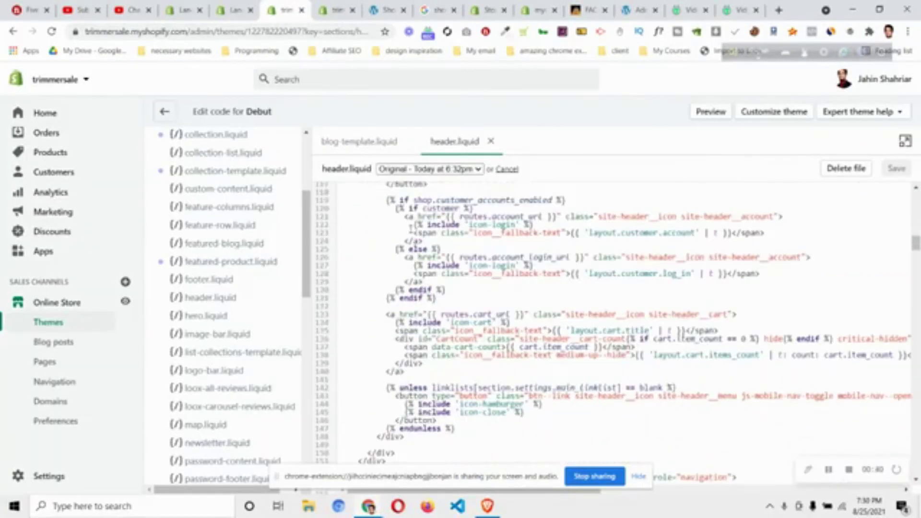
pyautogui.scroll(-14, 411, 227)
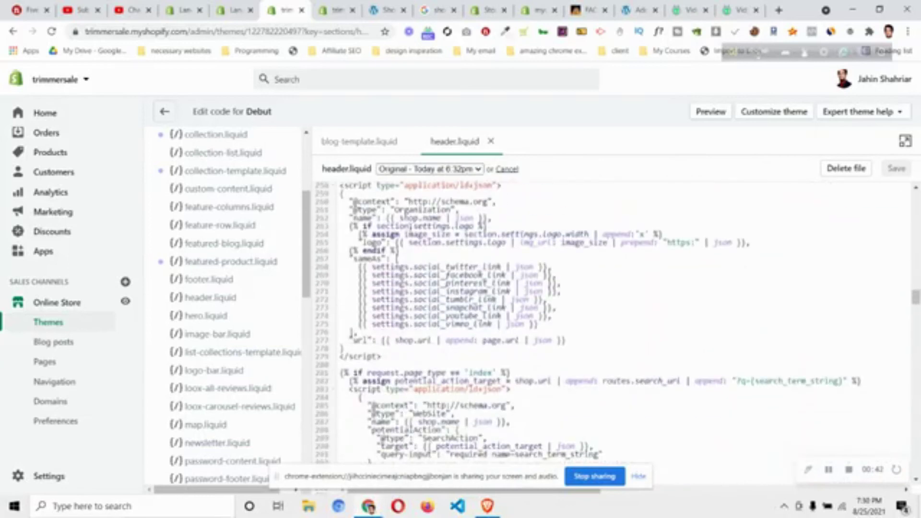
pyautogui.scroll(-3, 410, 227)
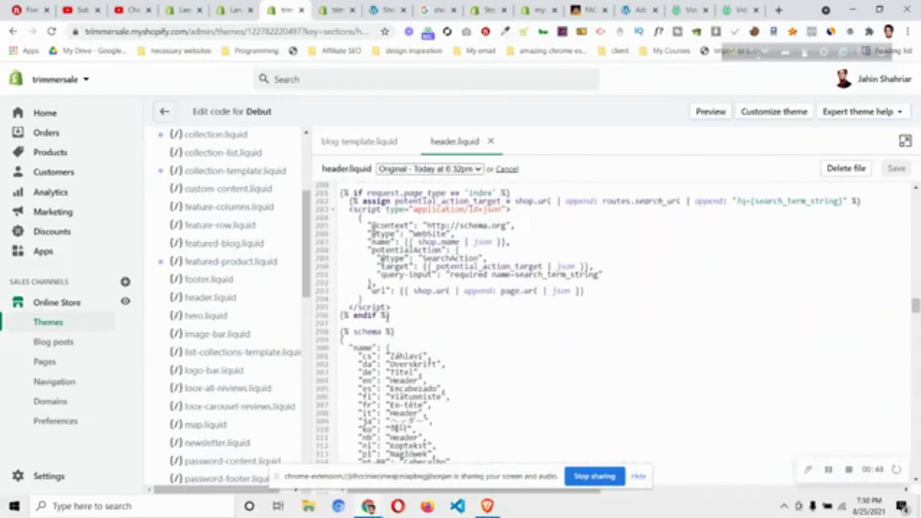
pyautogui.click(395, 315)
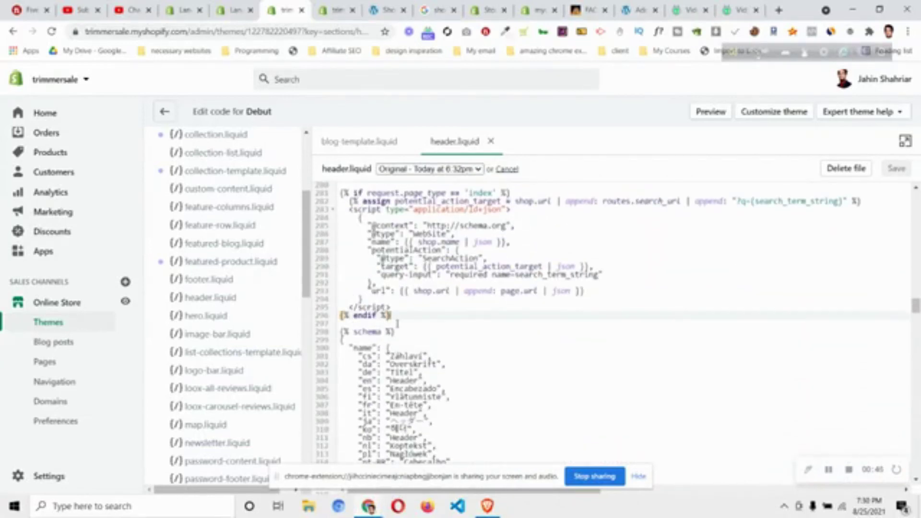
pyautogui.press('Return')
pyautogui.press('Return')
# Delete the old {% schema %} through {% endschema %} block, leaving the cursor on line 298.
pyautogui.click(340, 348)
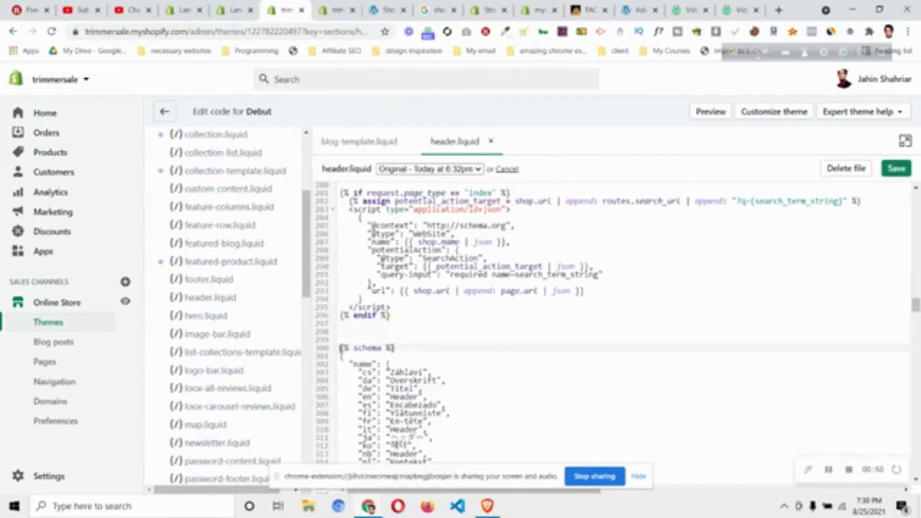
pyautogui.moveTo(341, 349); pyautogui.dragTo(436, 445)
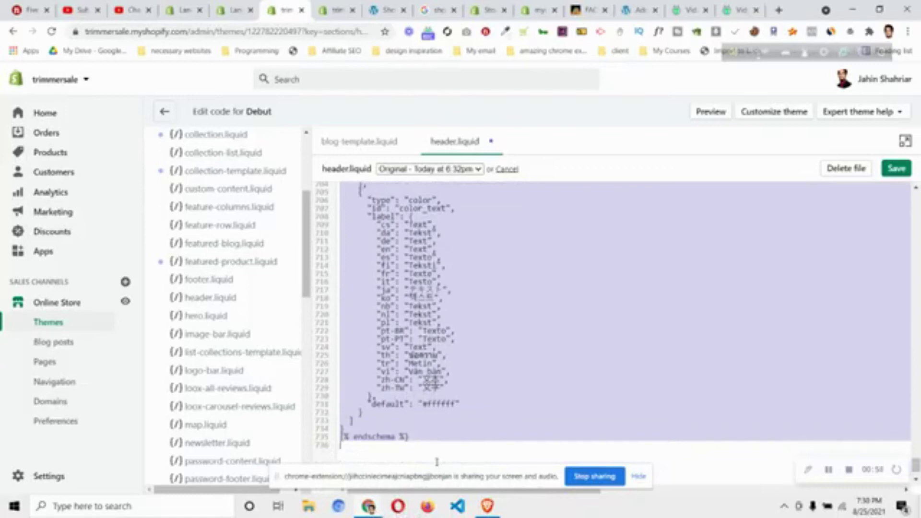
pyautogui.press('BackSpace')
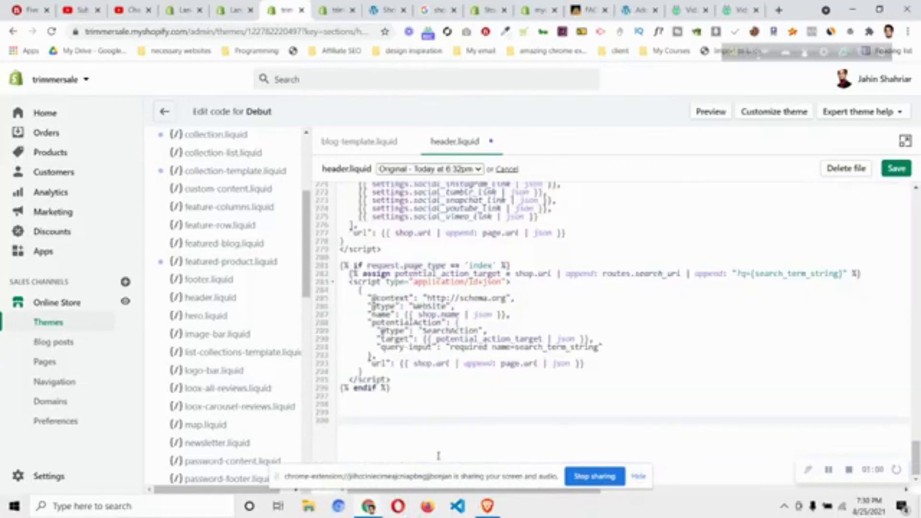
pyautogui.click(377, 406)
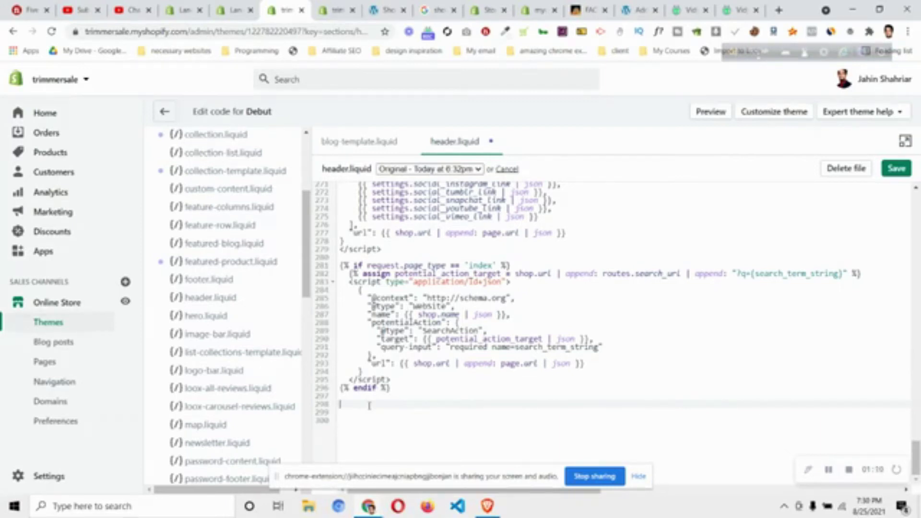
# Paste the copied style and schema code into header.liquid.
pyautogui.hotkey('ctrl', 'v')
pyautogui.scroll(-2, 764, 375)
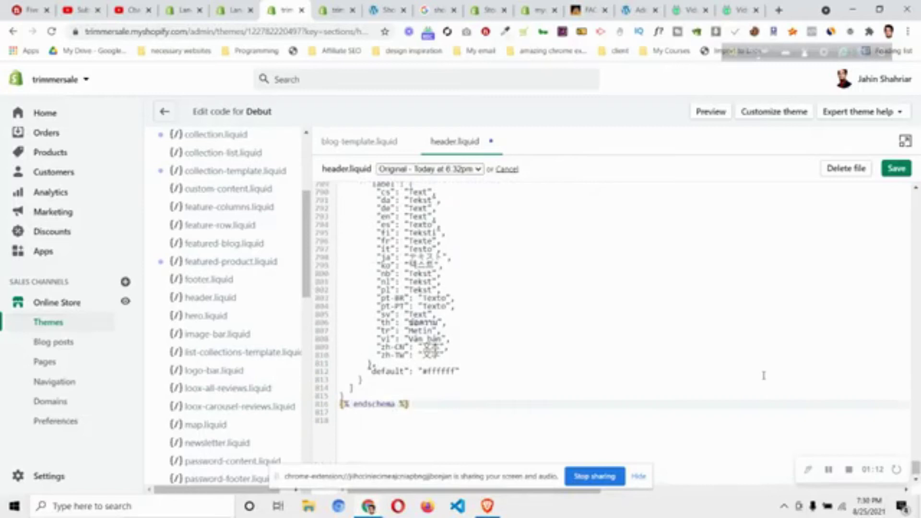
pyautogui.scroll(20, 762, 377)
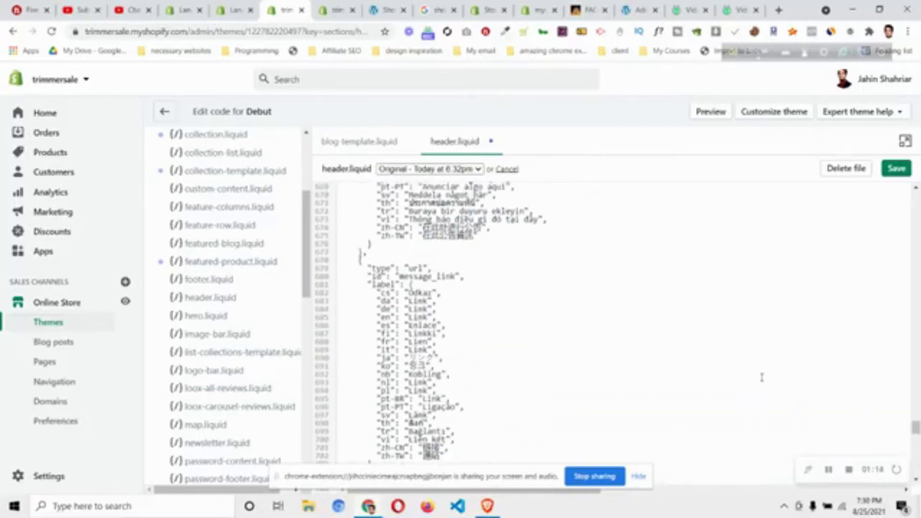
pyautogui.scroll(20, 762, 377)
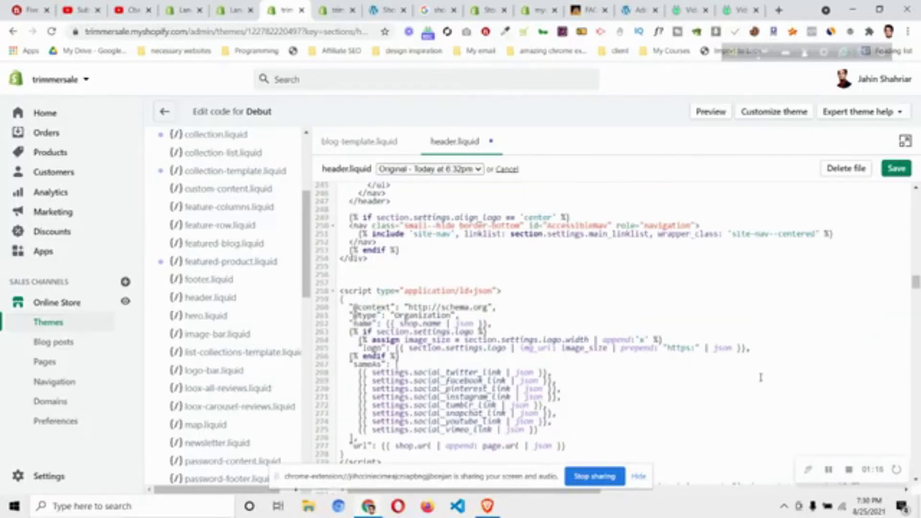
pyautogui.scroll(-4, 761, 380)
pyautogui.scroll(5, 761, 381)
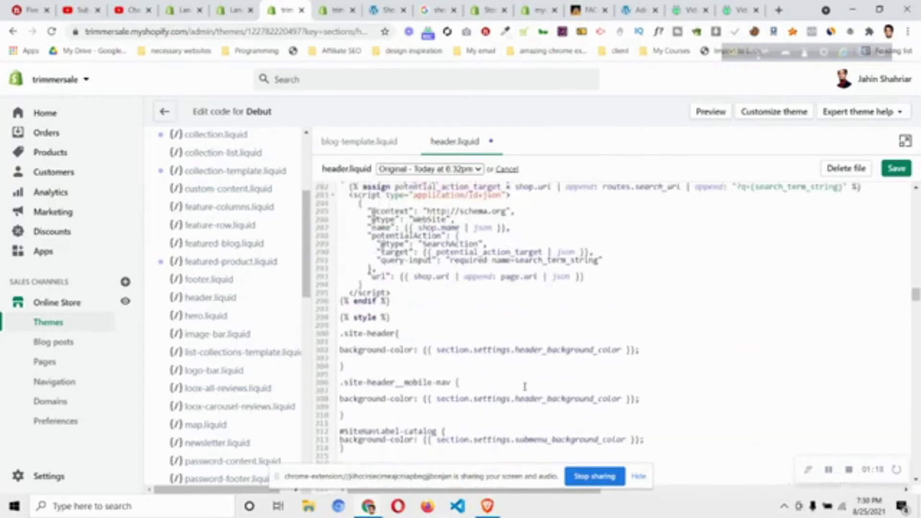
pyautogui.scroll(-10, 377, 308)
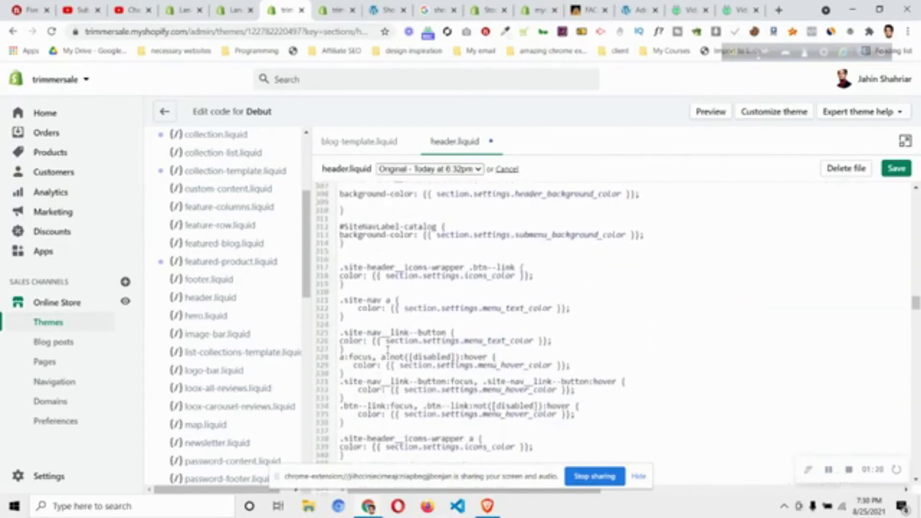
# Save header.liquid with Ctrl+S and return to the Customize Debut tab.
pyautogui.click(368, 368)
pyautogui.scroll(-3, 368, 367)
pyautogui.click(433, 322)
pyautogui.click(435, 332)
pyautogui.moveTo(916, 331); pyautogui.dragTo(895, 478)
pyautogui.click(388, 406)
pyautogui.hotkey('ctrl', 's')
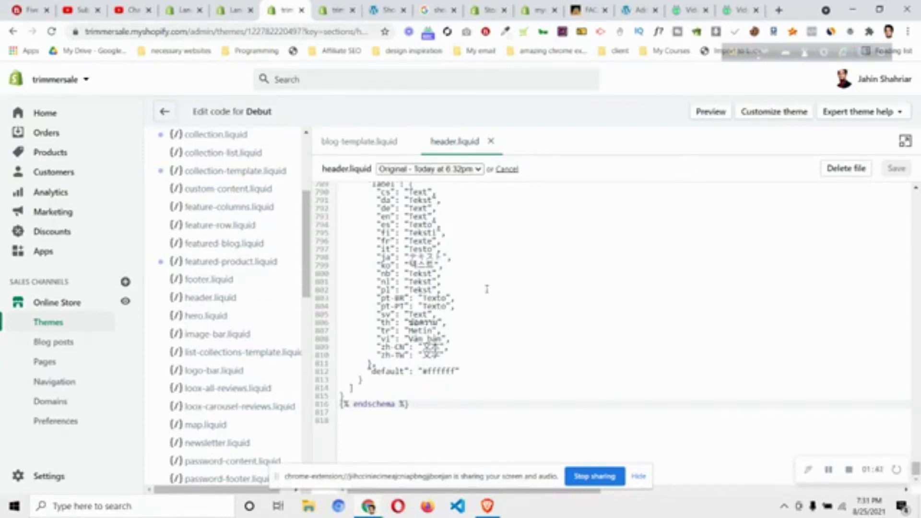
pyautogui.click(343, 5)
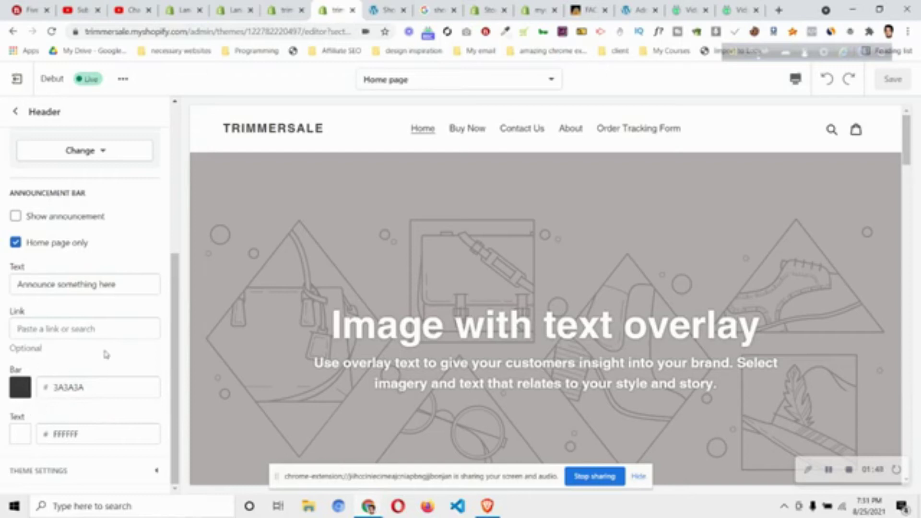
# Reload the theme customizer and scroll to the new Header, Submenu, Icons, Menu Text and Hover colour fields.
pyautogui.click(52, 31)
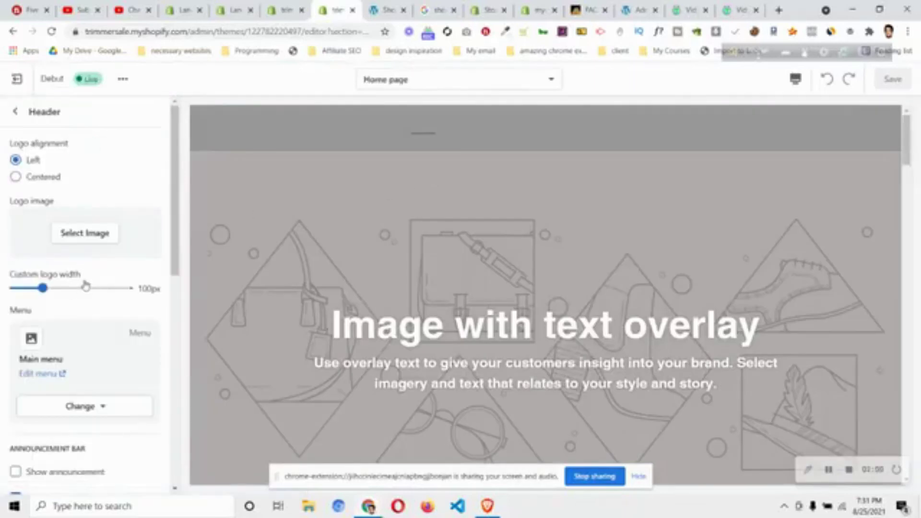
pyautogui.scroll(-7, 97, 313)
pyautogui.scroll(-1, 100, 316)
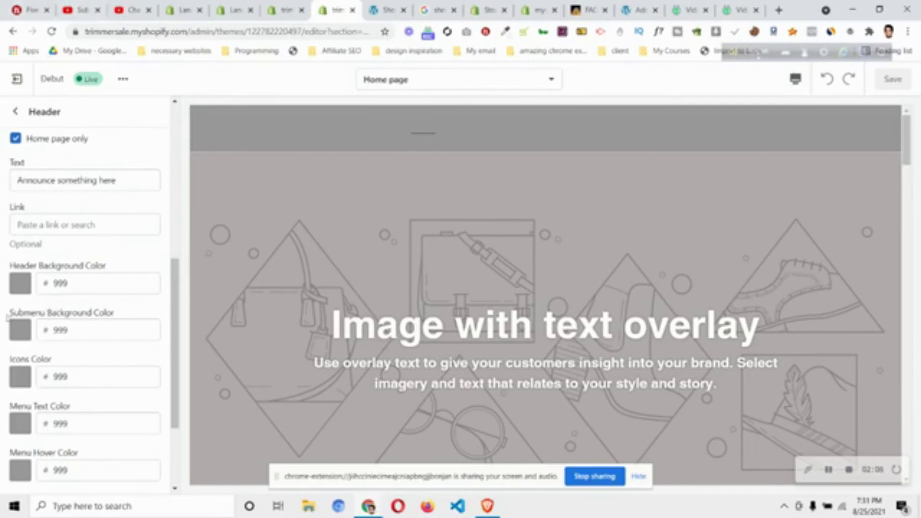
# Set the Header Background colour to black and the Icons colour to white.
pyautogui.click(15, 287)
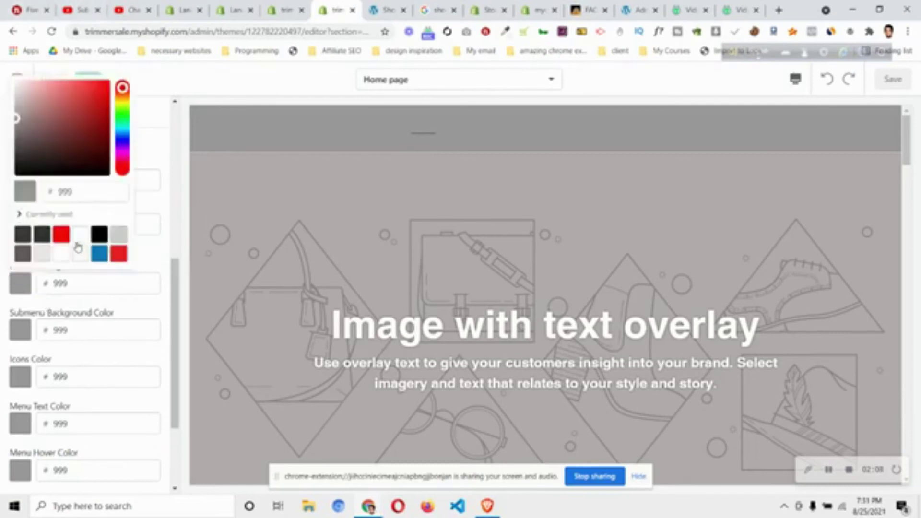
pyautogui.click(99, 234)
pyautogui.click(142, 269)
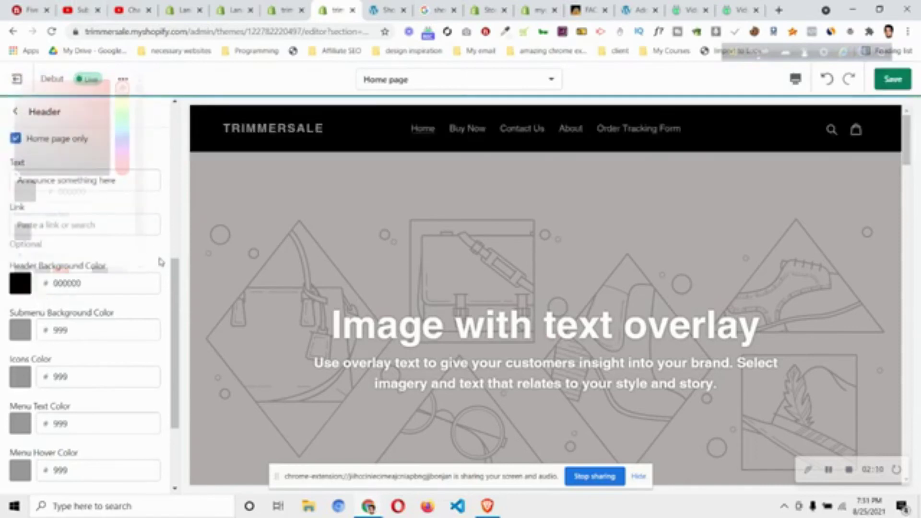
pyautogui.scroll(-2, 59, 364)
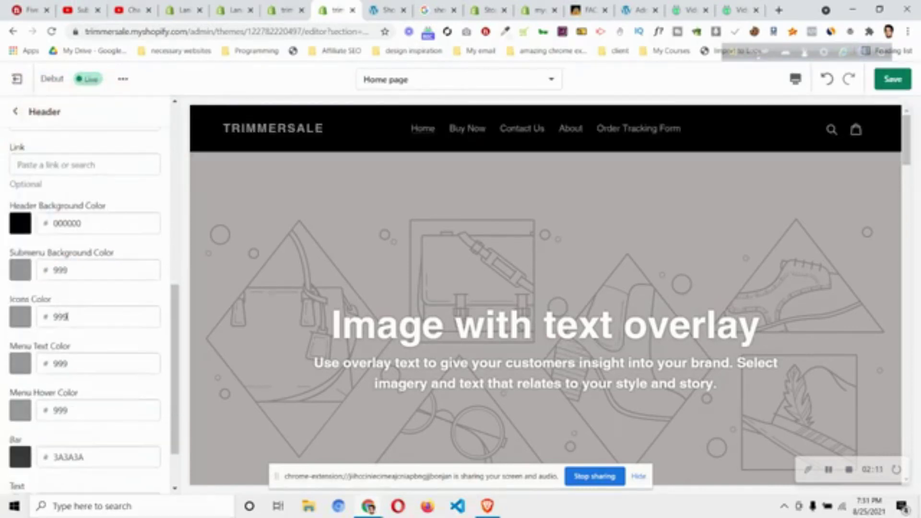
pyautogui.click(24, 318)
pyautogui.click(100, 271)
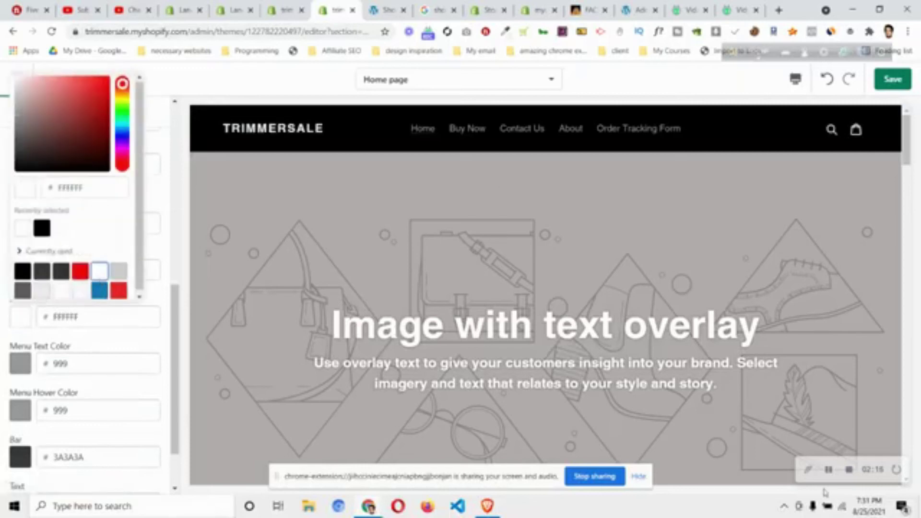
pyautogui.click(17, 339)
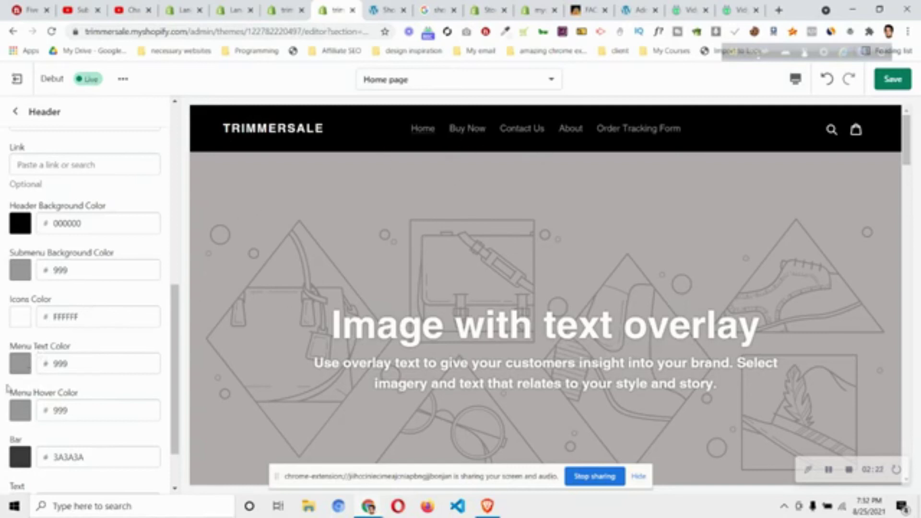
# Set the Menu Text colour to white and the Menu Hover colour to red EA0606.
pyautogui.click(21, 368)
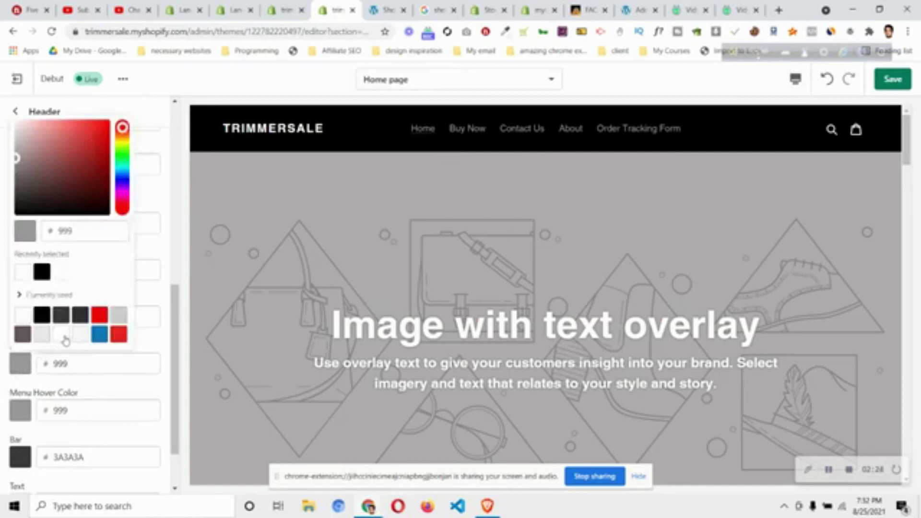
pyautogui.click(67, 339)
pyautogui.click(154, 296)
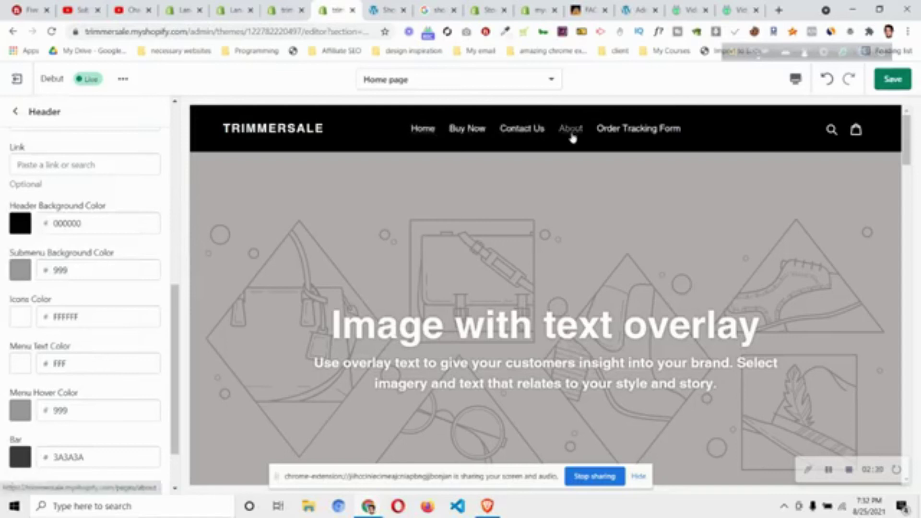
pyautogui.click(27, 416)
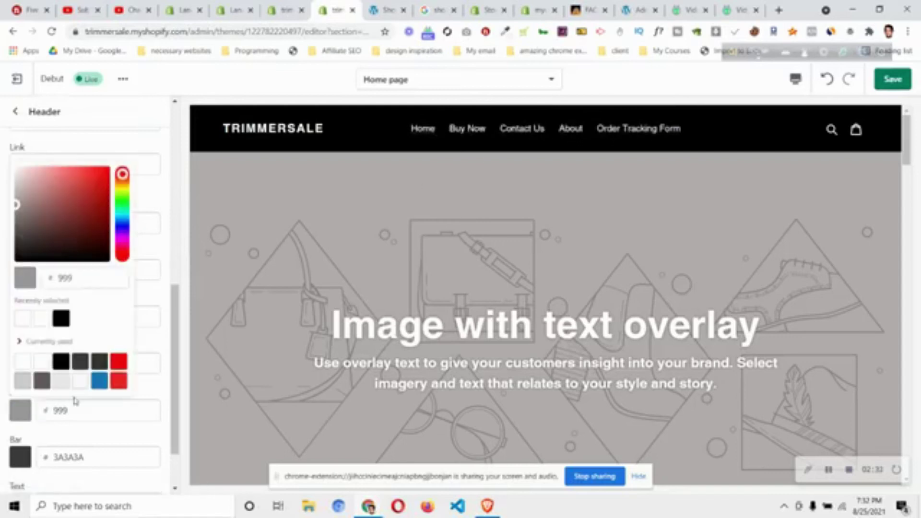
pyautogui.click(119, 362)
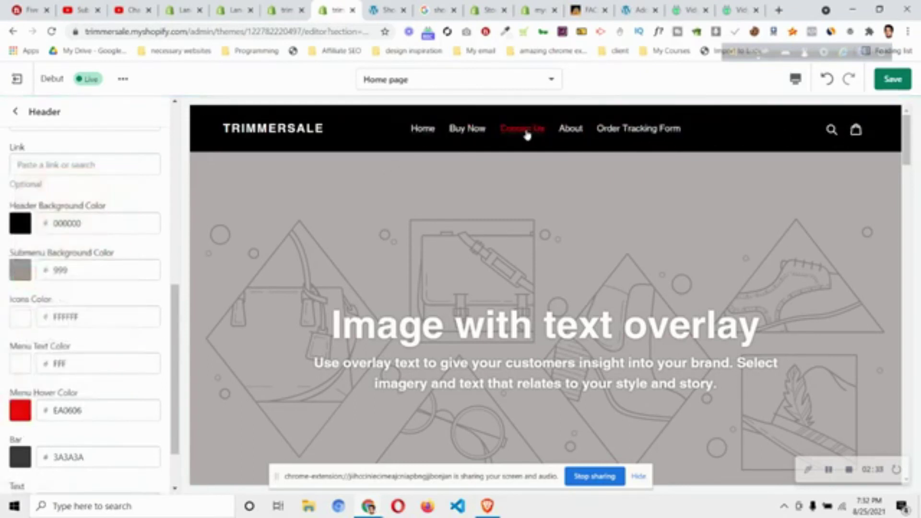
pyautogui.scroll(-1, 85, 352)
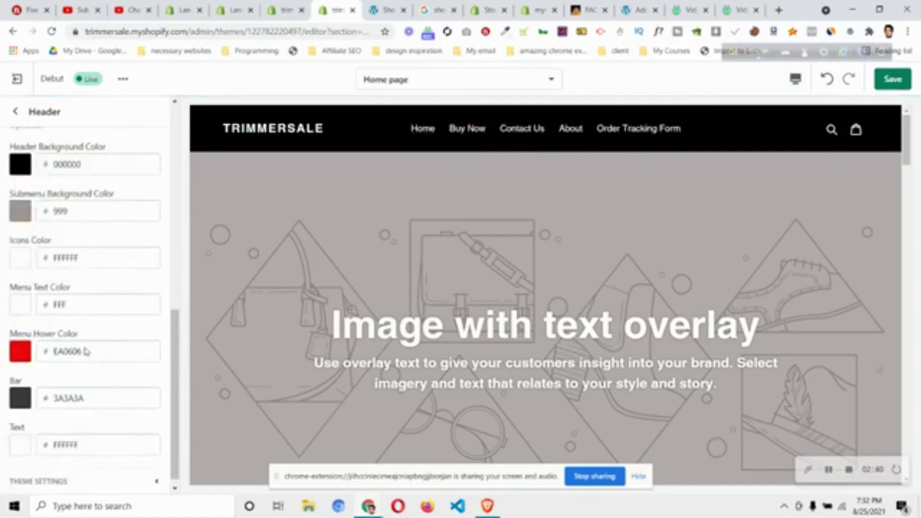
pyautogui.scroll(1, 89, 384)
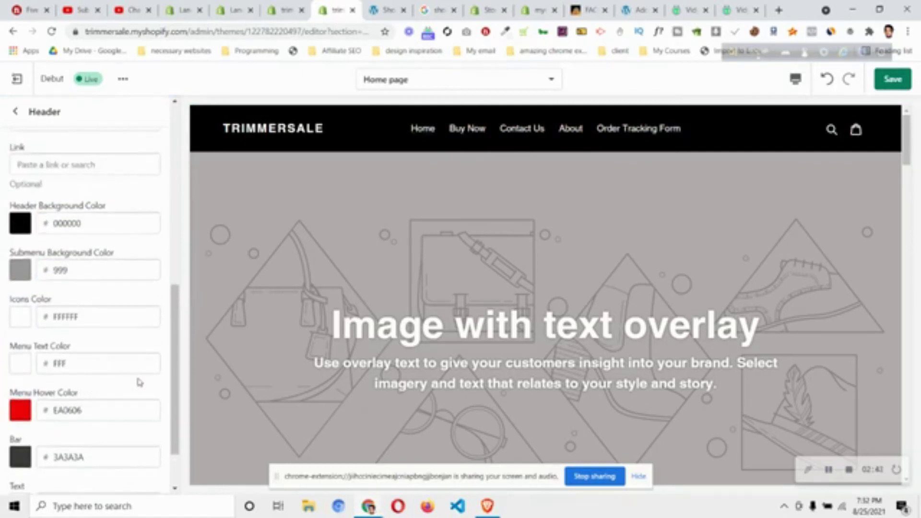
pyautogui.scroll(1, 139, 382)
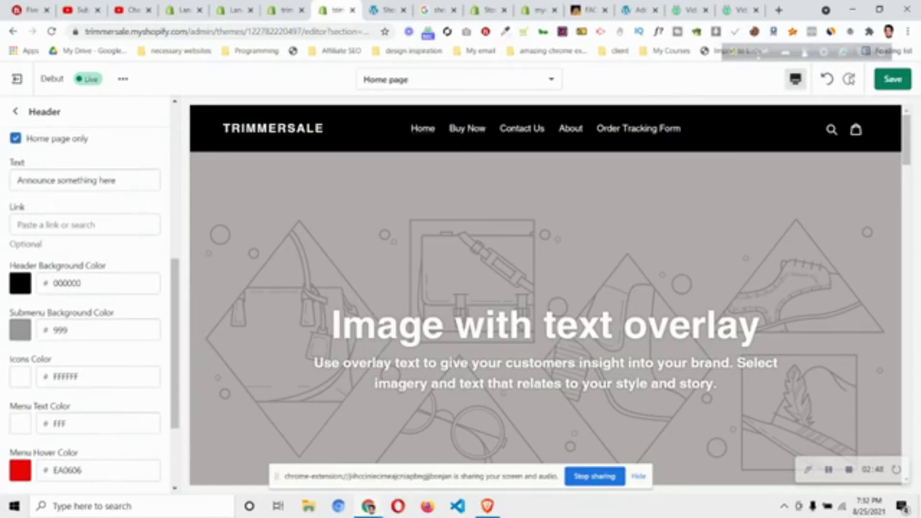
# Save the header colour changes and go to Online Store > Navigation in the admin.
pyautogui.click(892, 79)
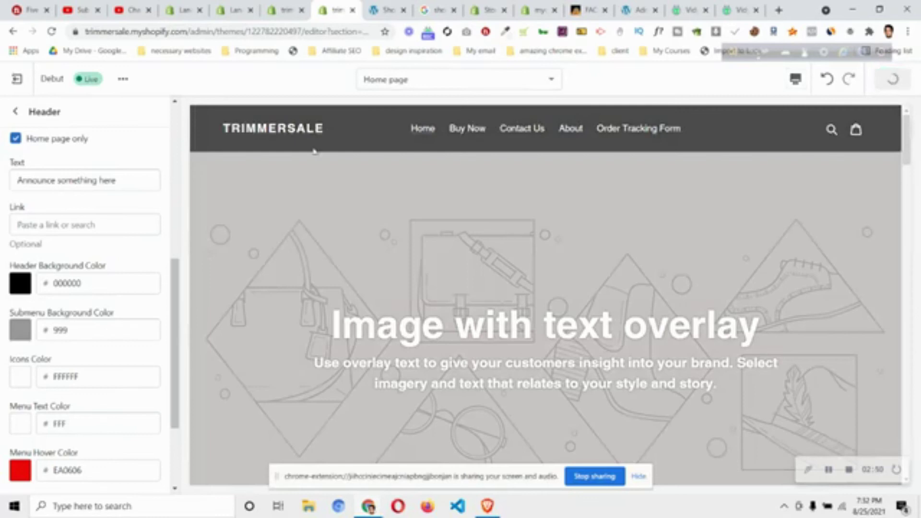
pyautogui.click(287, 9)
pyautogui.click(96, 391)
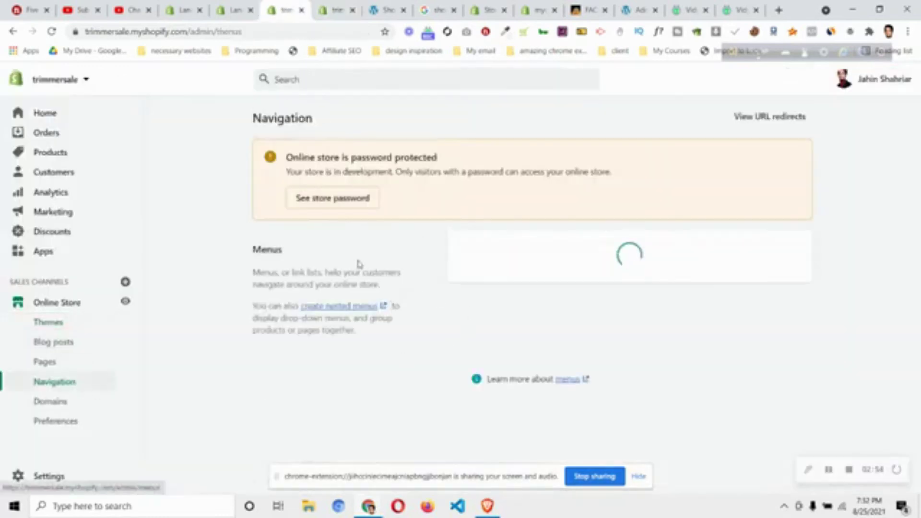
# Add an ATMOSPHERE BLUE SKY product link to the Main menu, nest it under Buy Now, and save.
pyautogui.click(476, 337)
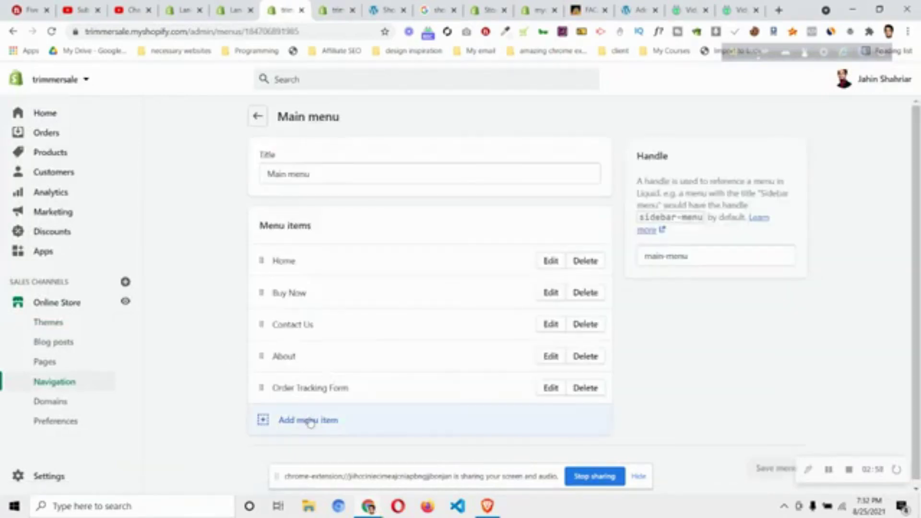
pyautogui.click(308, 420)
pyautogui.click(828, 212)
pyautogui.click(780, 315)
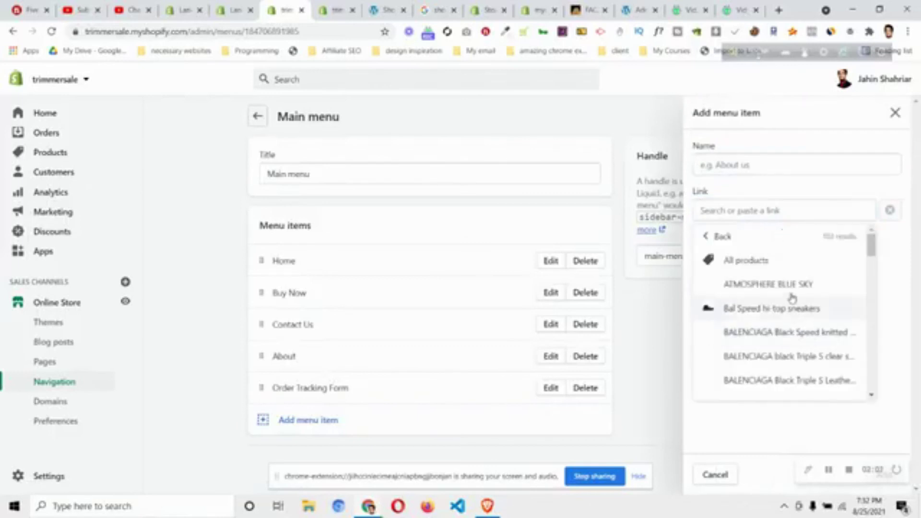
pyautogui.click(787, 283)
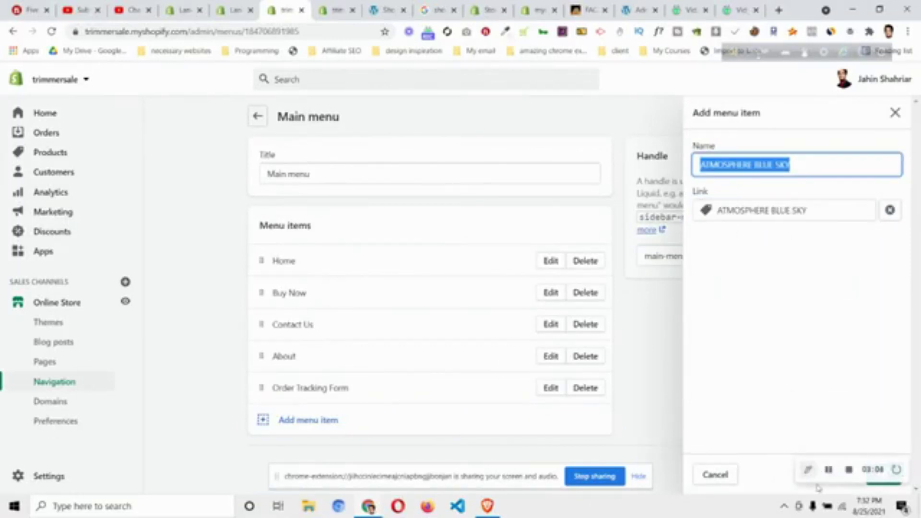
pyautogui.click(888, 484)
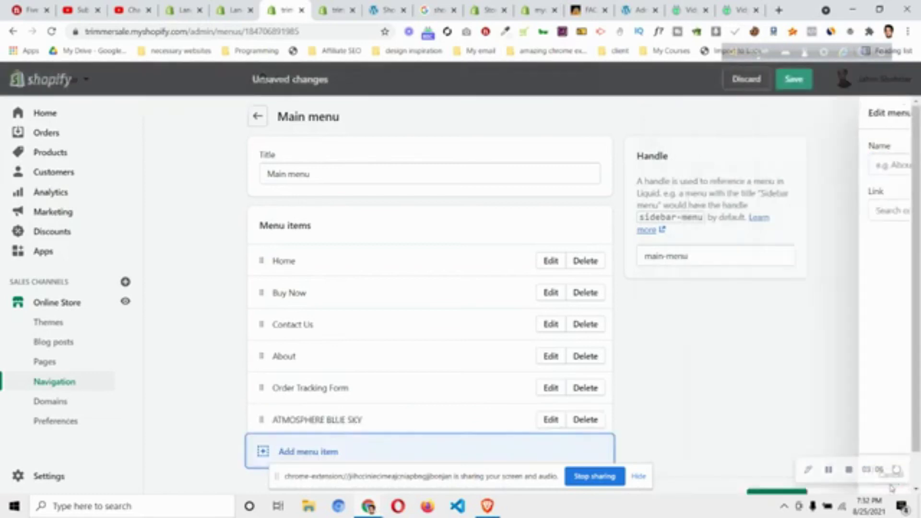
pyautogui.moveTo(261, 420); pyautogui.dragTo(314, 333)
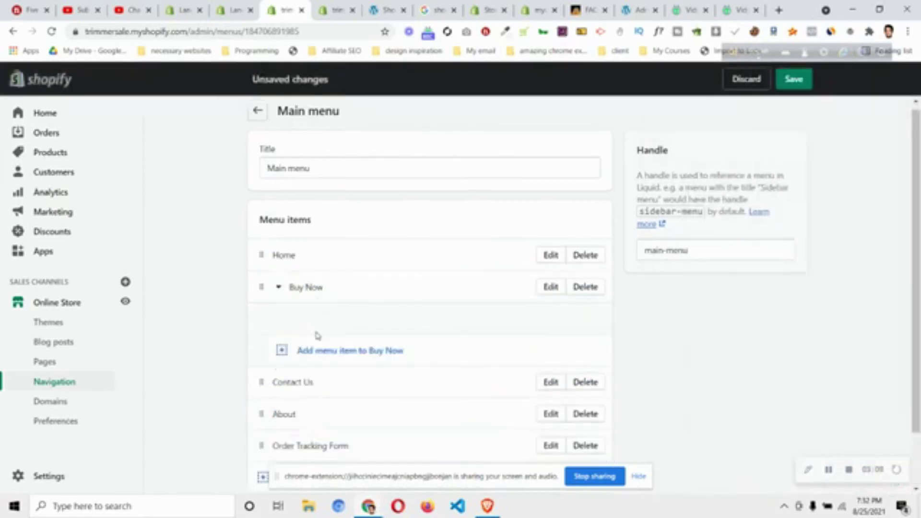
pyautogui.click(794, 80)
# Return to the theme editor, reload it, and open the Buy Now dropdown in the preview.
pyautogui.click(336, 10)
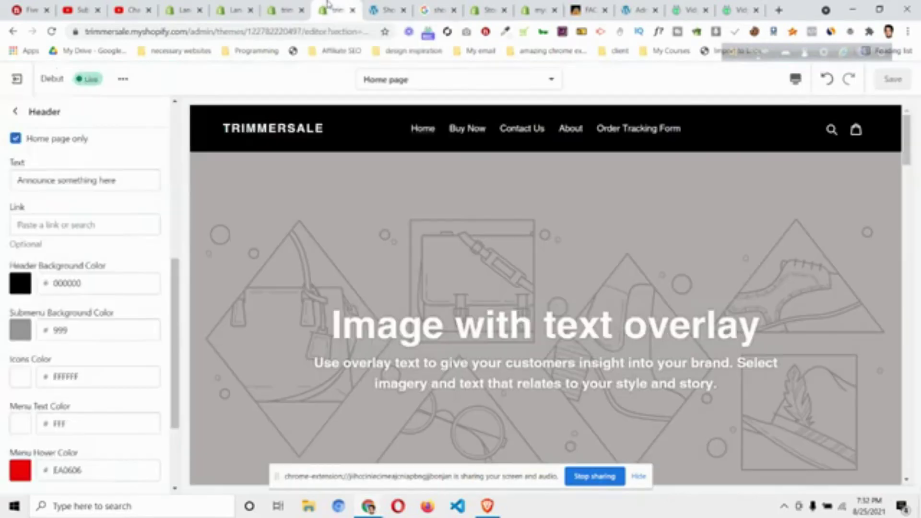
pyautogui.click(51, 31)
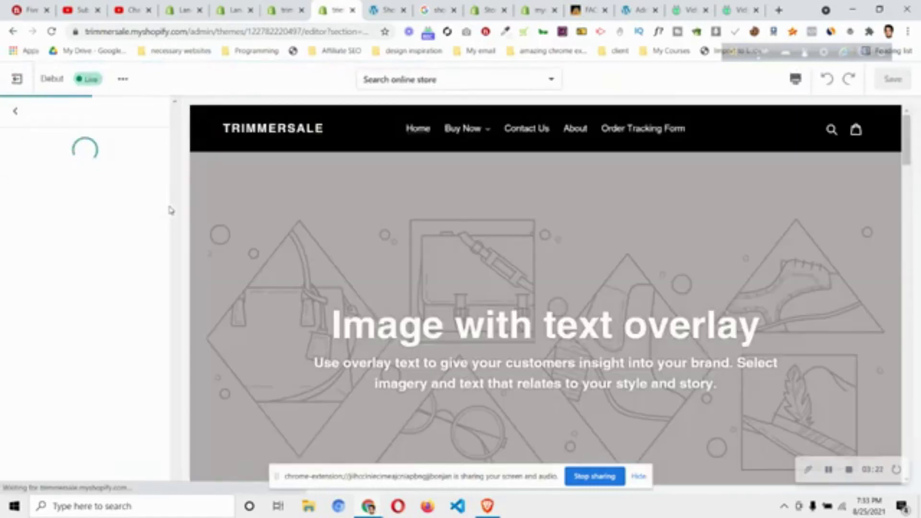
pyautogui.click(490, 138)
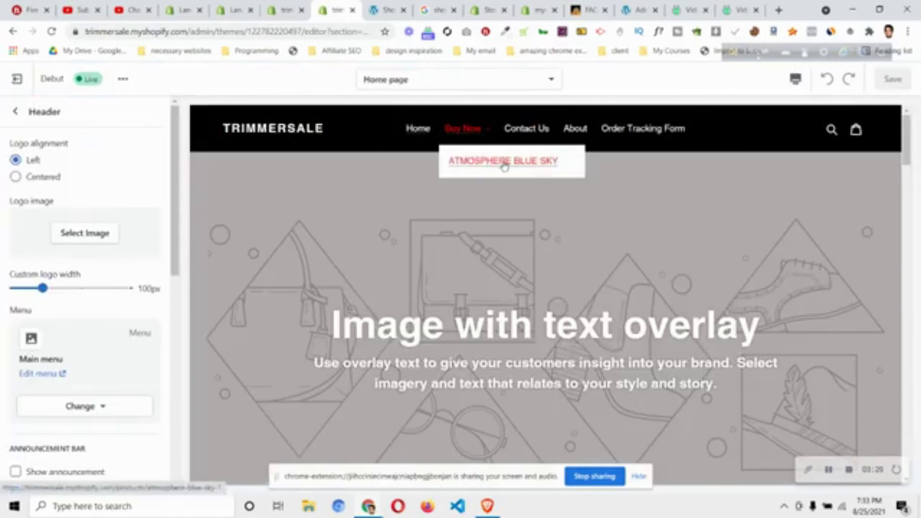
pyautogui.scroll(-8, 101, 303)
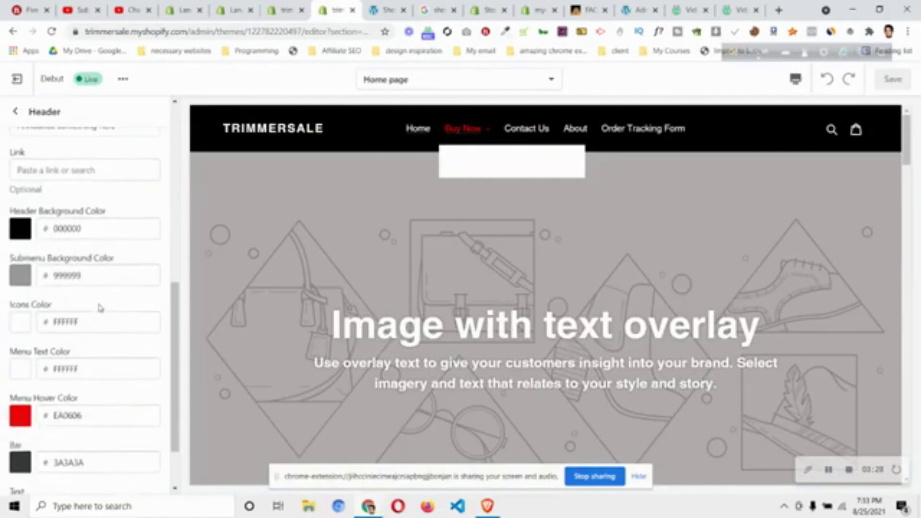
# Set the Submenu Background colour to red F40000, then inspect the Buy Now dropdown in DevTools.
pyautogui.click(20, 271)
pyautogui.click(53, 362)
pyautogui.click(90, 298)
pyautogui.click(100, 289)
pyautogui.click(20, 270)
pyautogui.moveTo(99, 294); pyautogui.dragTo(109, 293)
pyautogui.click(111, 291)
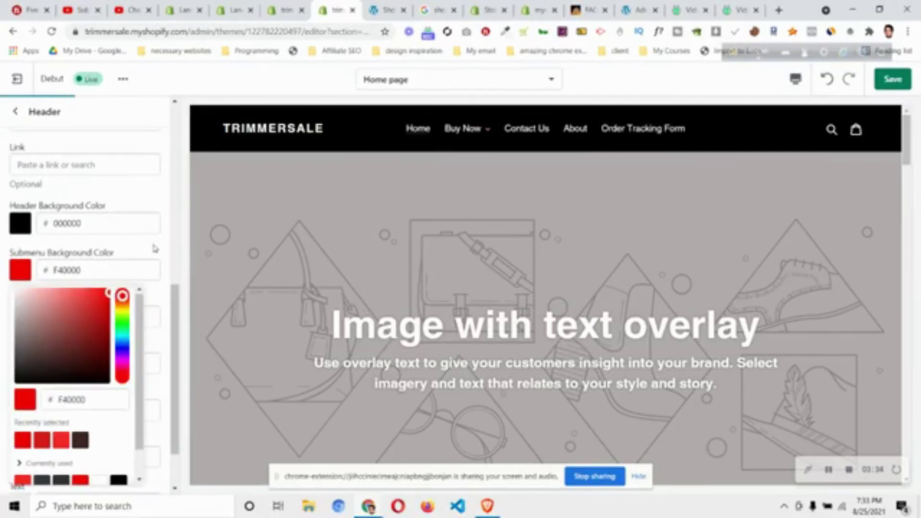
pyautogui.click(156, 243)
pyautogui.click(479, 130)
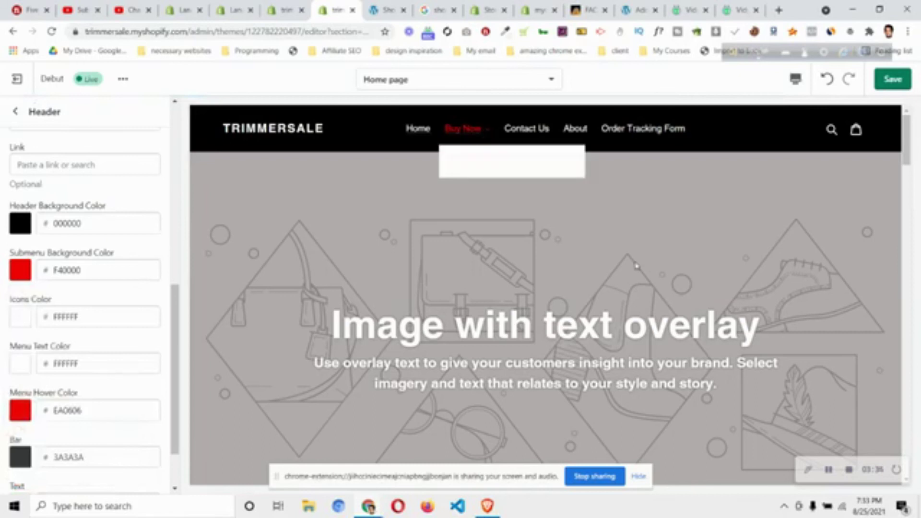
pyautogui.hotkey('ctrl', 'shift', 'i')
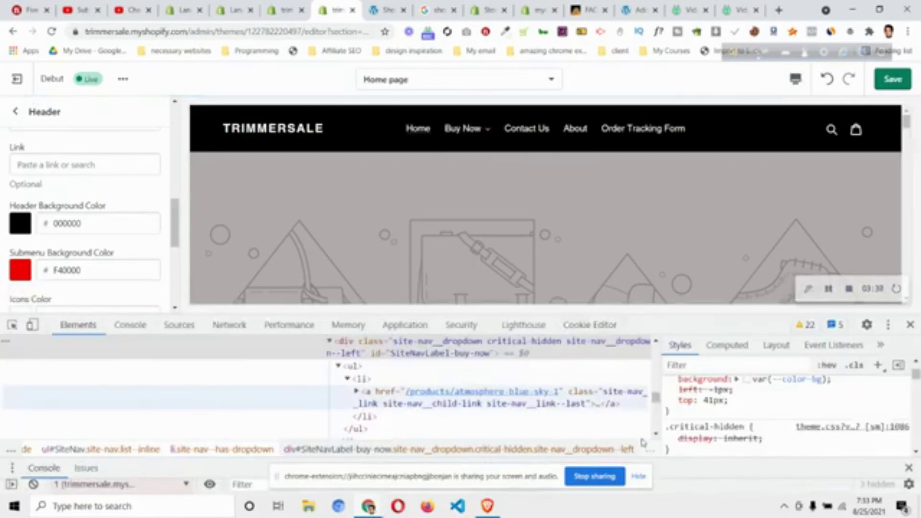
# Go to Online Store > Themes and choose Edit code from the Debut theme's actions.
pyautogui.click(285, 8)
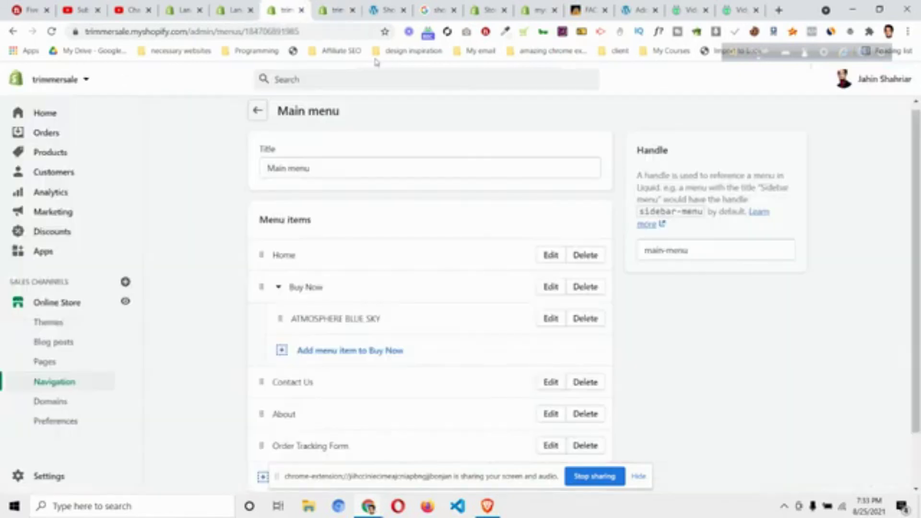
pyautogui.click(256, 5)
pyautogui.click(270, 9)
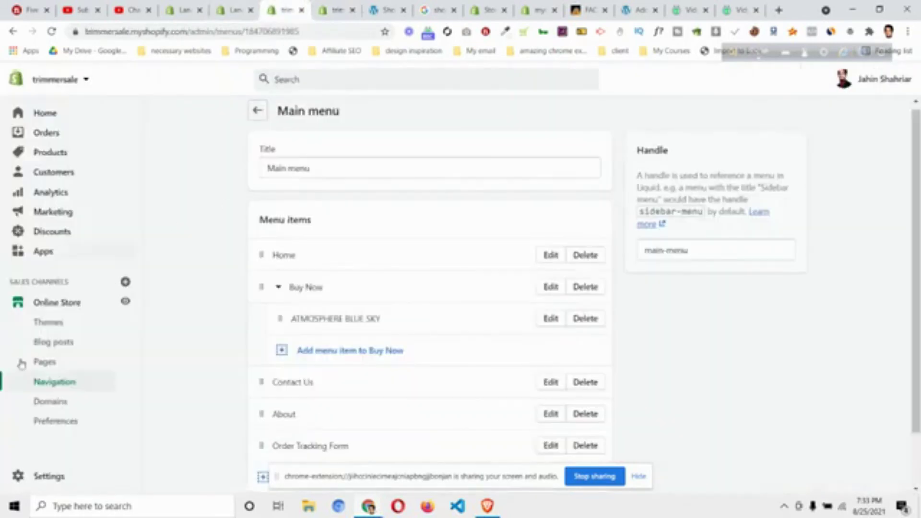
pyautogui.click(53, 322)
pyautogui.click(724, 341)
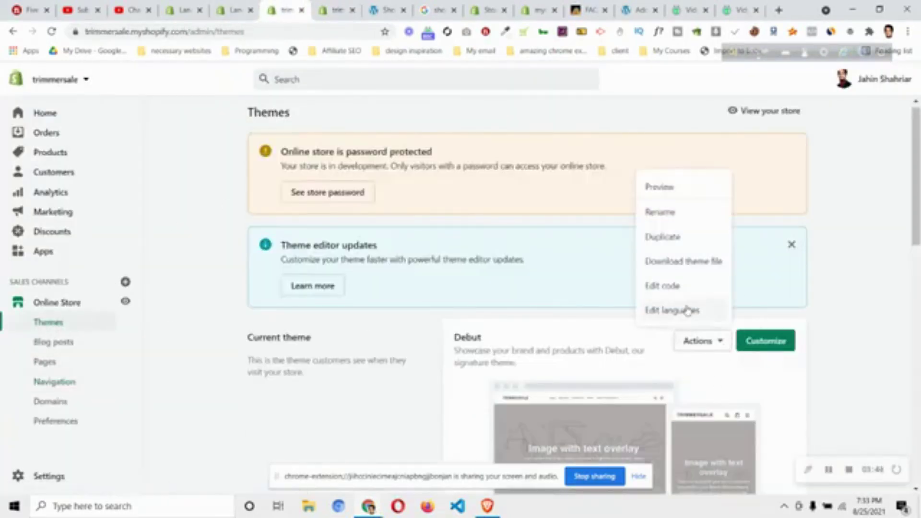
pyautogui.click(683, 288)
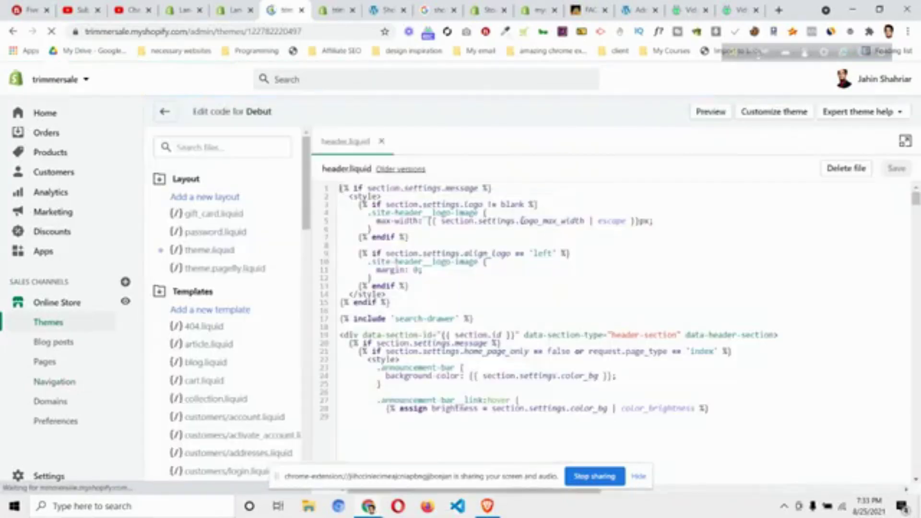
# On header.liquid line 312, replace #SiteNavLabel-catalog with .site-nav__dropdown and save the file.
pyautogui.click(349, 151)
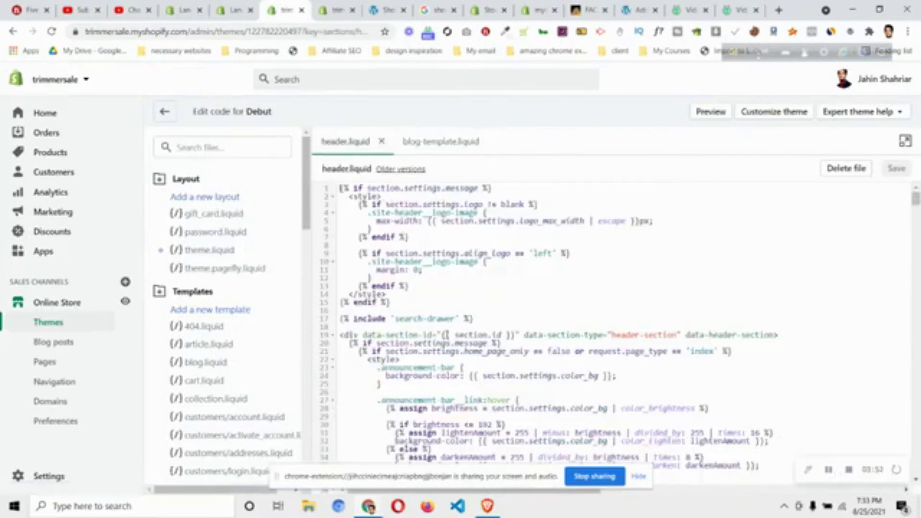
pyautogui.scroll(-20, 610, 321)
pyautogui.scroll(-20, 446, 337)
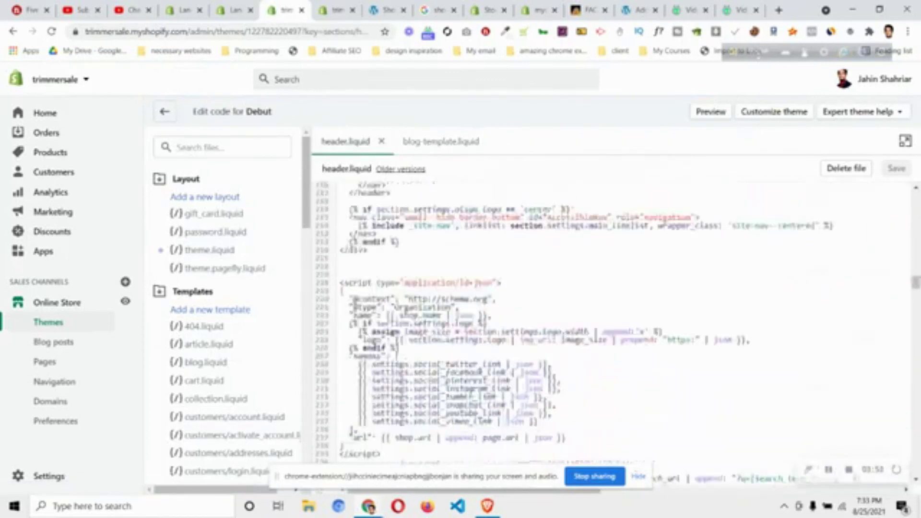
pyautogui.scroll(-1, 447, 337)
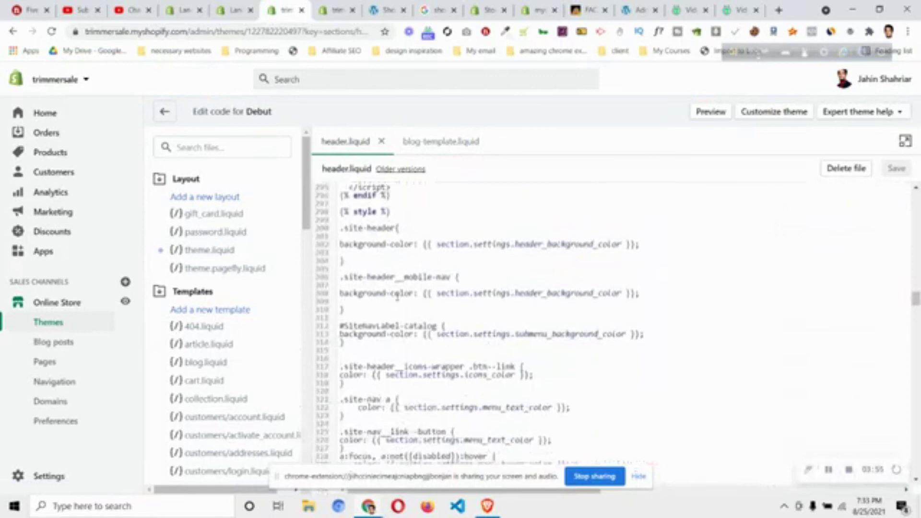
pyautogui.click(343, 326)
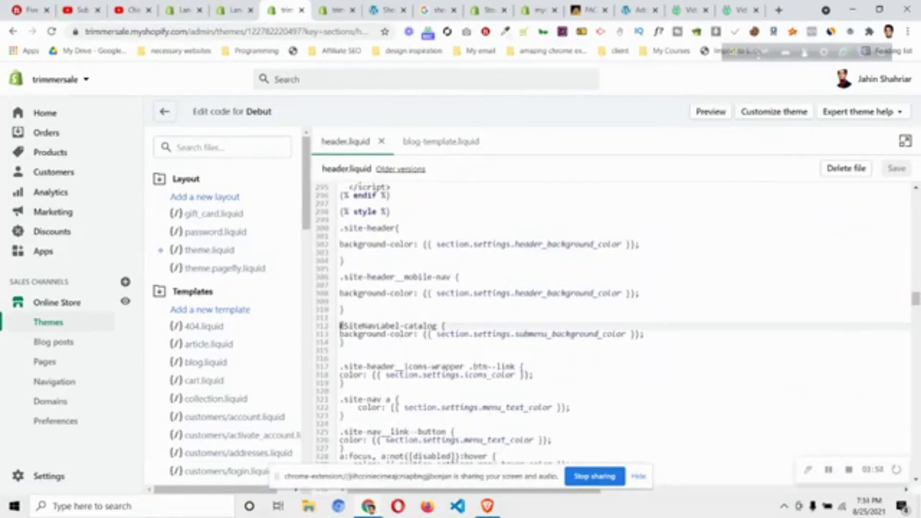
pyautogui.moveTo(341, 325); pyautogui.dragTo(437, 327)
pyautogui.press('BackSpace')
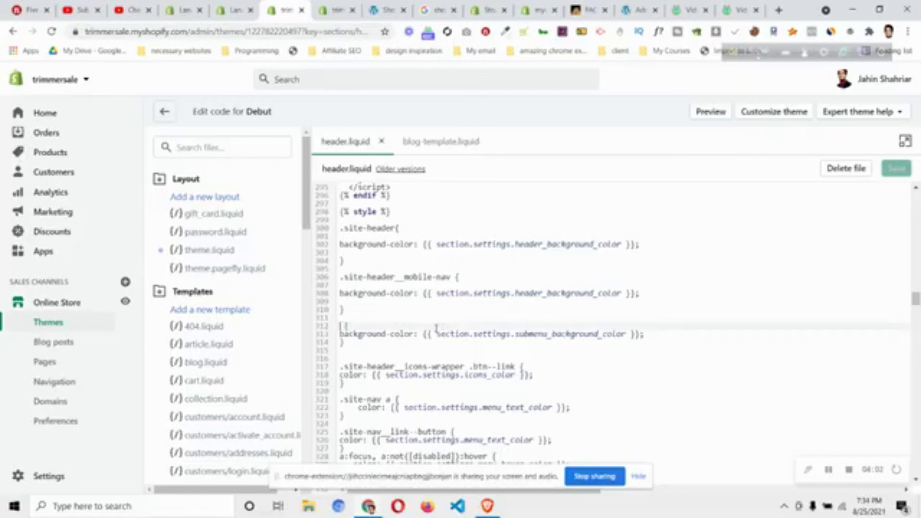
pyautogui.write('.site-nav__dropdown')
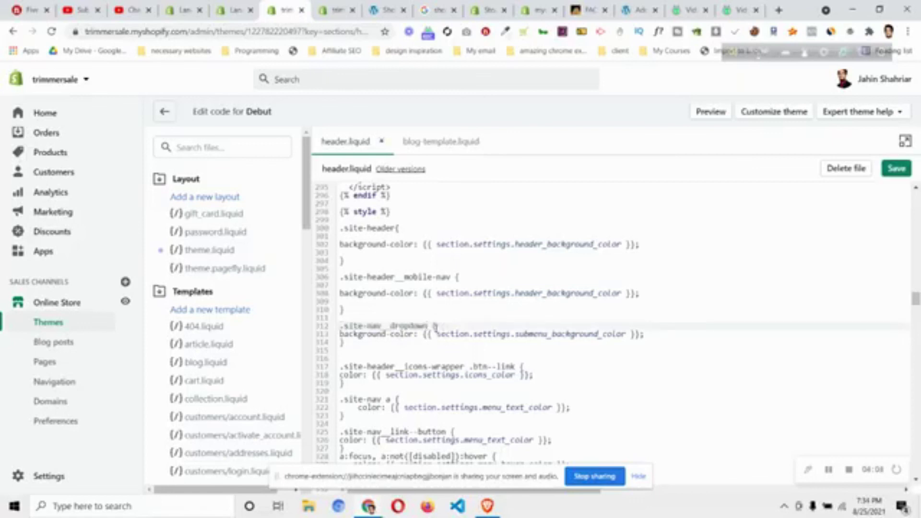
pyautogui.press('Home')
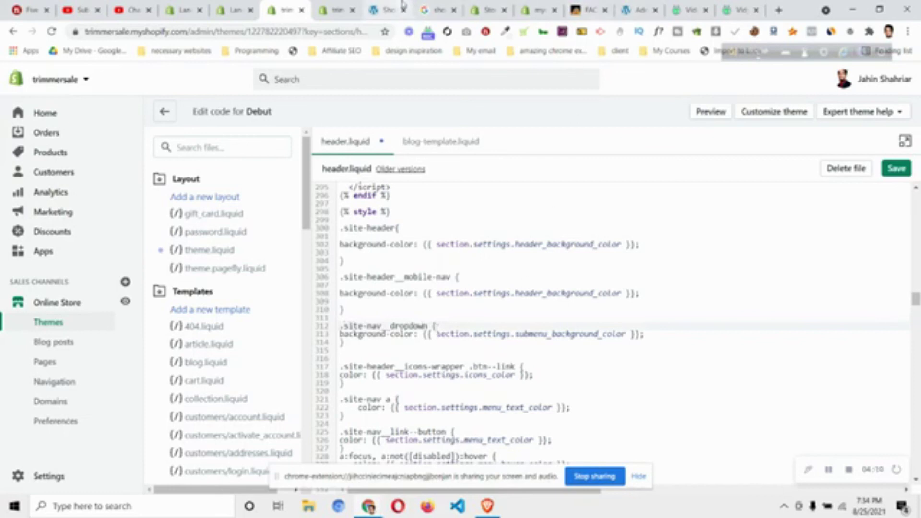
pyautogui.click(354, 345)
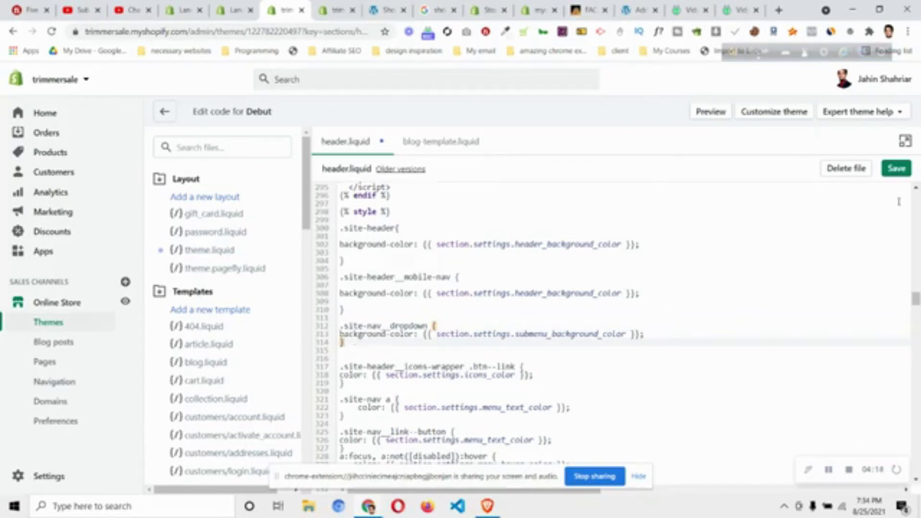
pyautogui.click(899, 171)
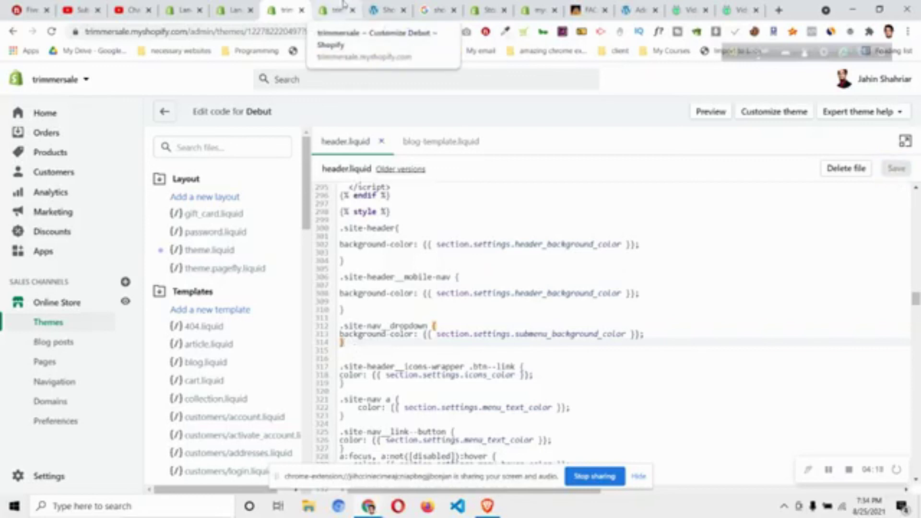
# Reload the theme customizer, discarding unsaved changes, and close the developer tools.
pyautogui.click(344, 6)
pyautogui.click(53, 34)
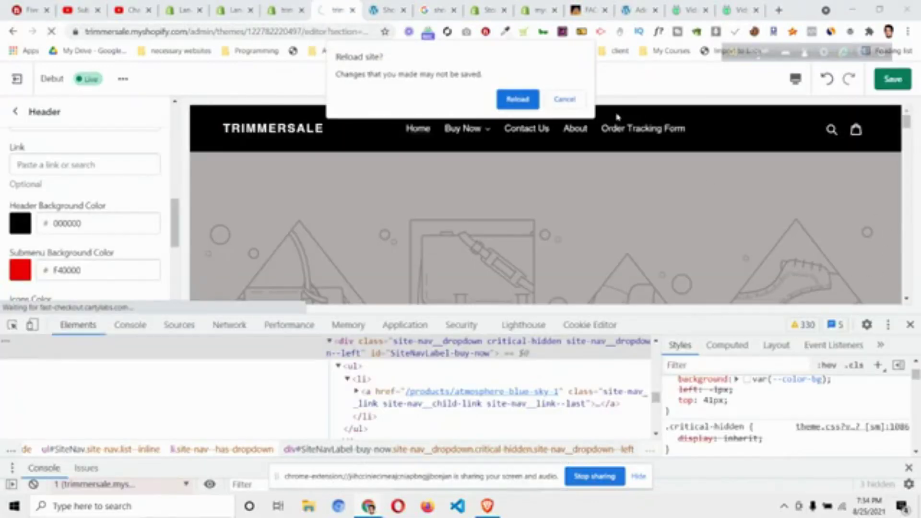
pyautogui.click(523, 102)
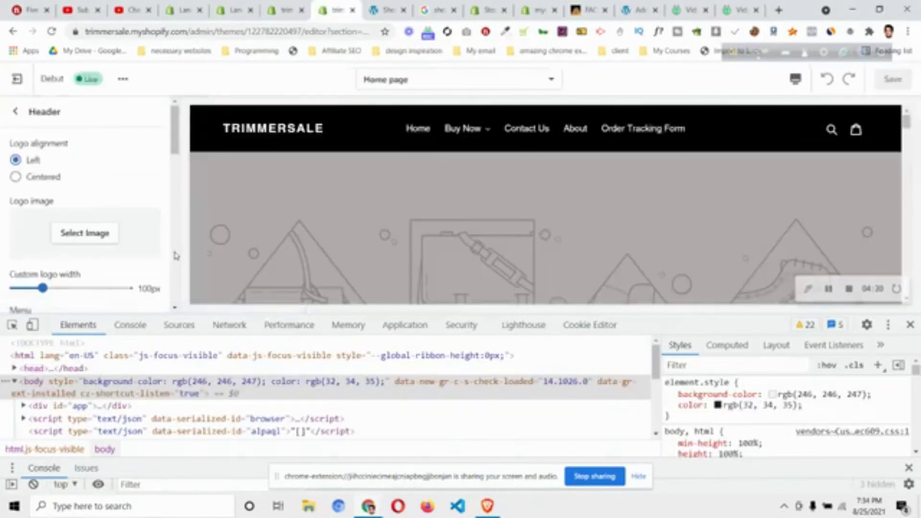
pyautogui.scroll(-5, 123, 210)
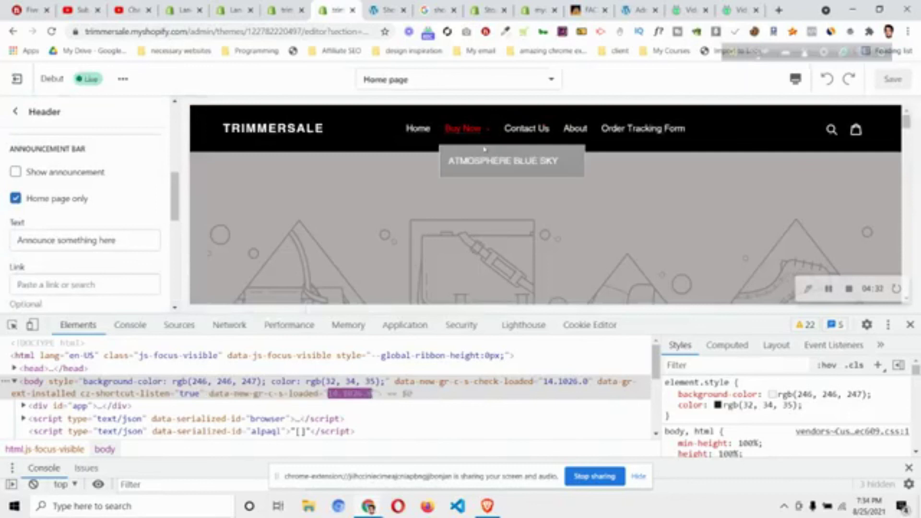
pyautogui.press('F12')
pyautogui.scroll(-4, 96, 269)
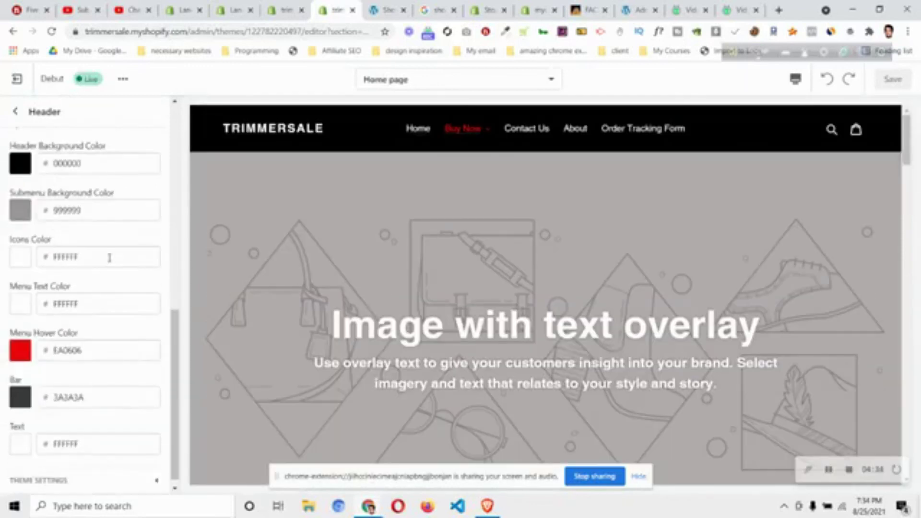
# Set the Submenu Background colour to red F80000 and check the Buy Now dropdown in the preview.
pyautogui.click(483, 138)
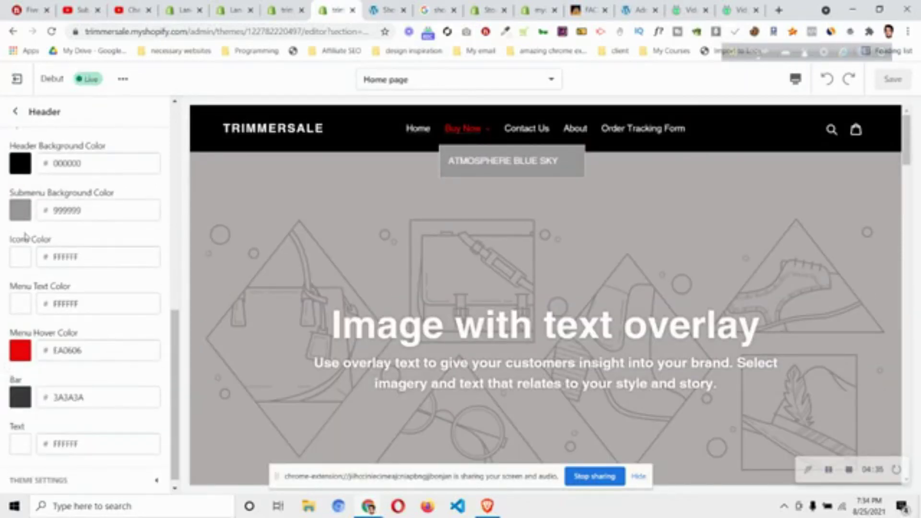
pyautogui.click(20, 217)
pyautogui.click(107, 249)
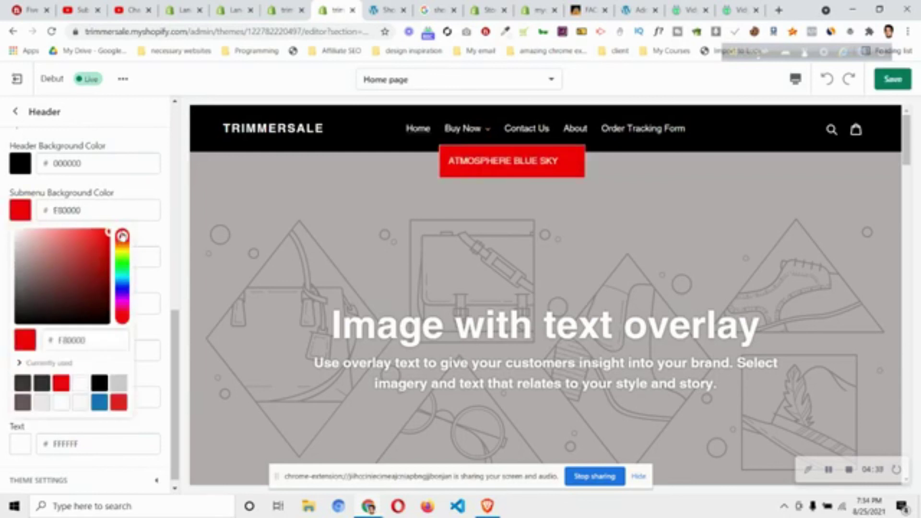
pyautogui.click(148, 200)
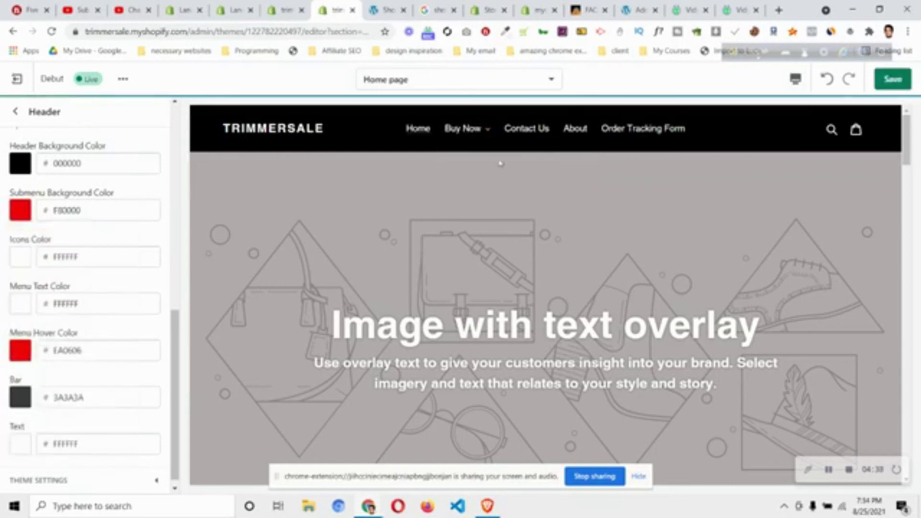
pyautogui.click(487, 136)
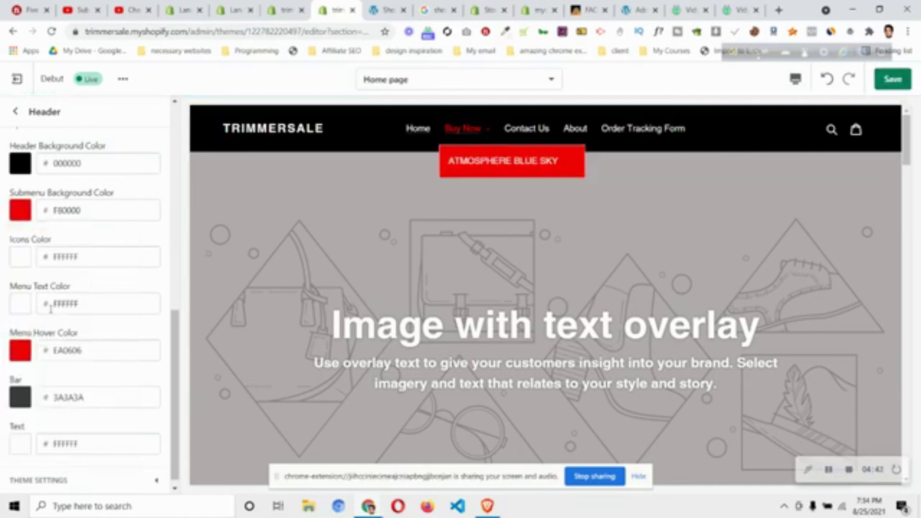
pyautogui.scroll(3, 34, 263)
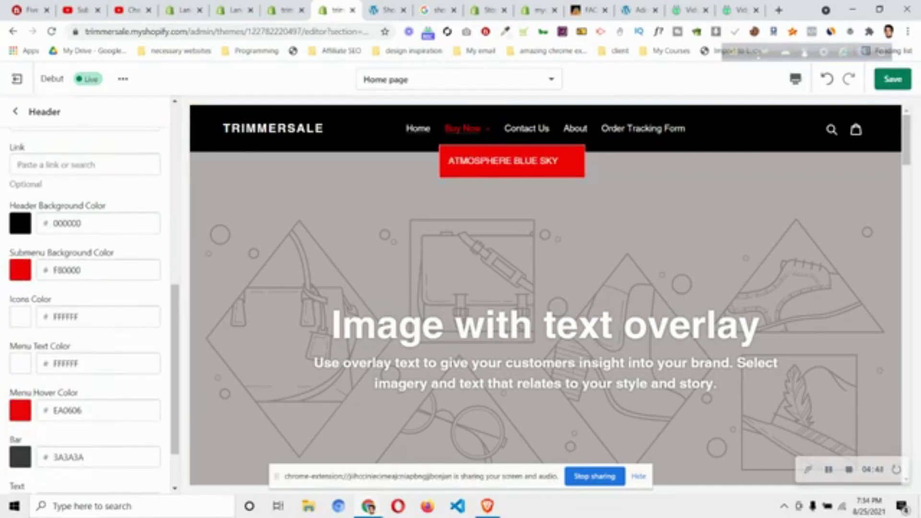